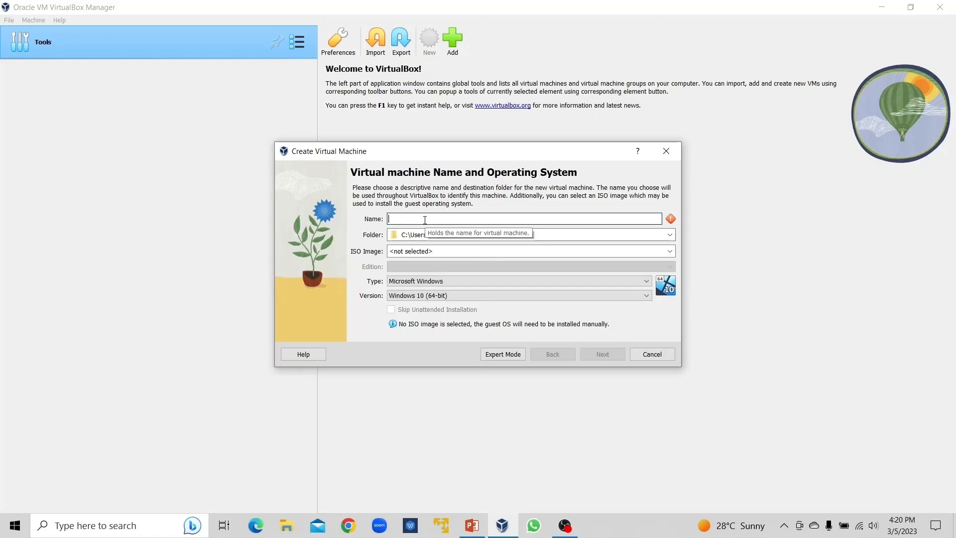
# Name the new virtual machine DC, choose the SERVER_EVAL_x64FRE_en-us ISO image and skip unattended installation.
pyautogui.write('DC')
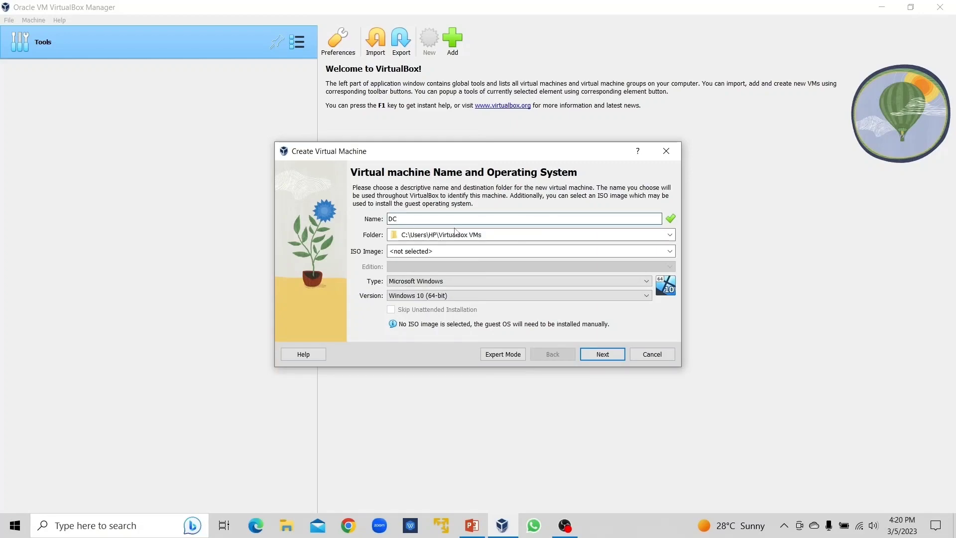
pyautogui.click(670, 253)
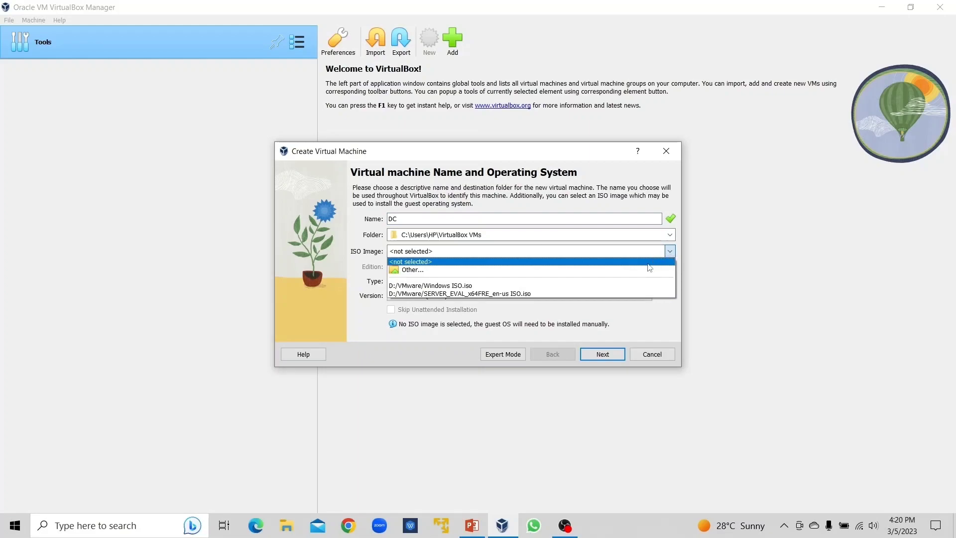
pyautogui.click(570, 294)
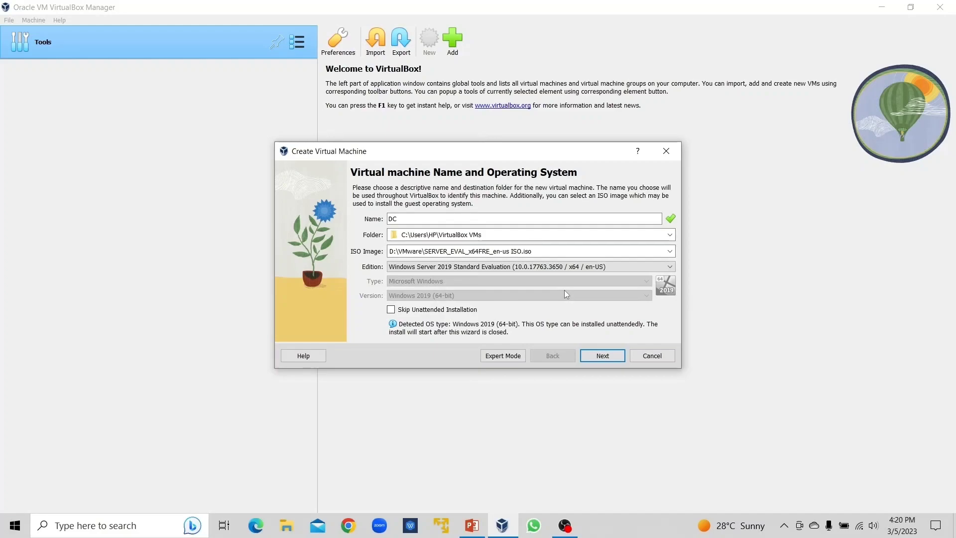
pyautogui.click(391, 310)
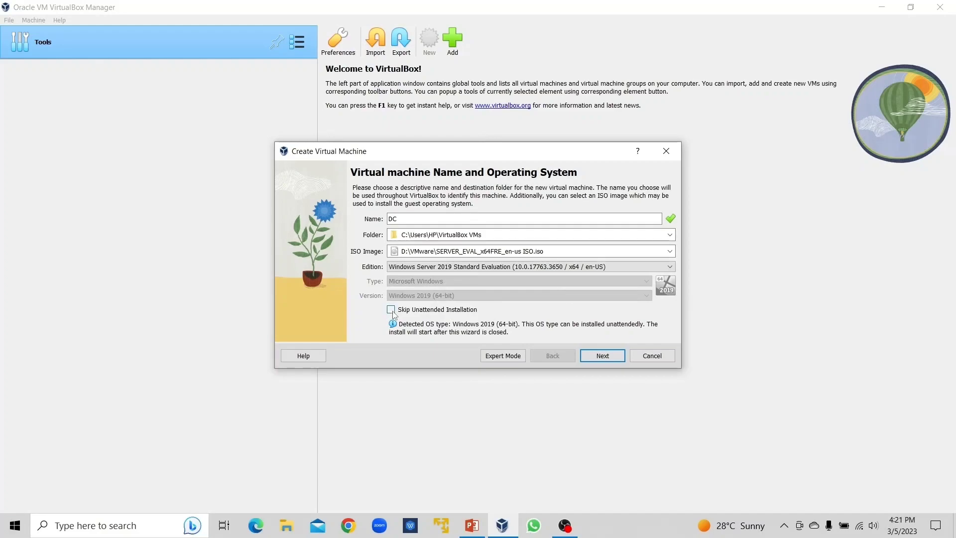
pyautogui.click(601, 356)
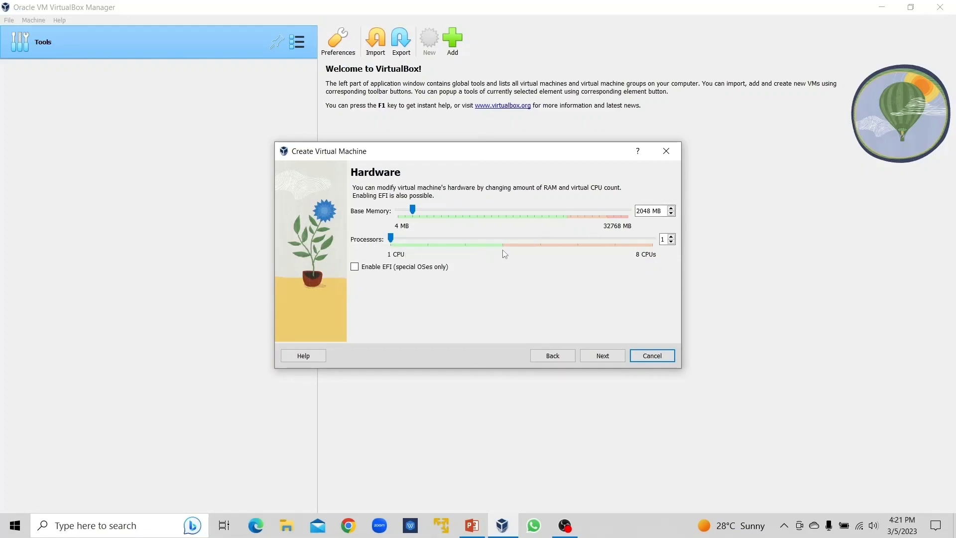
# Assign 2 processors to the virtual machine and accept a new 50 GB virtual hard disk.
pyautogui.click(671, 236)
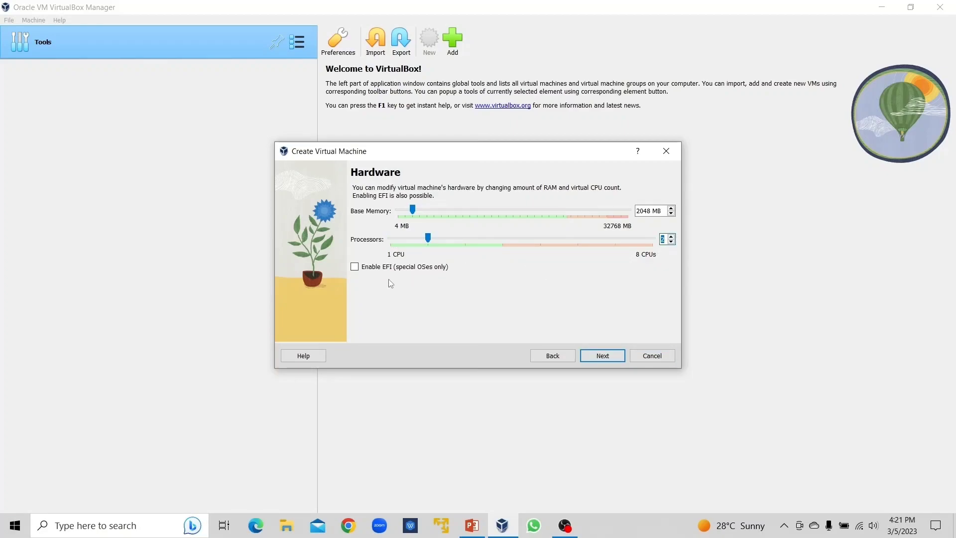
pyautogui.click(604, 355)
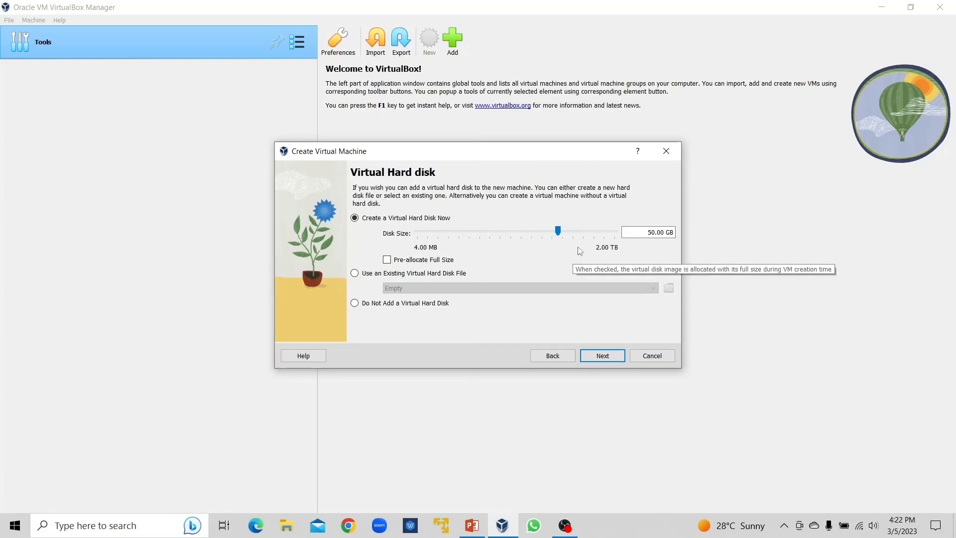
pyautogui.click(647, 236)
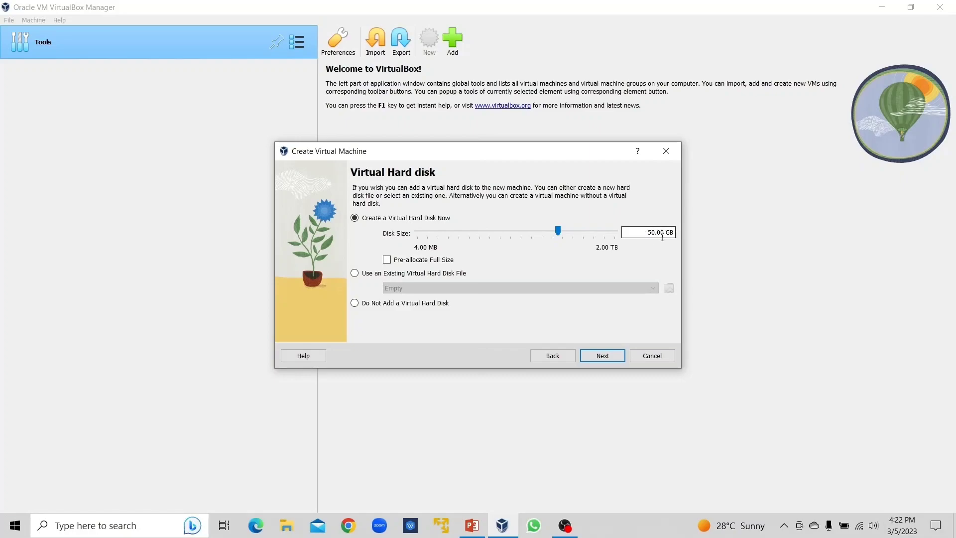
pyautogui.click(608, 356)
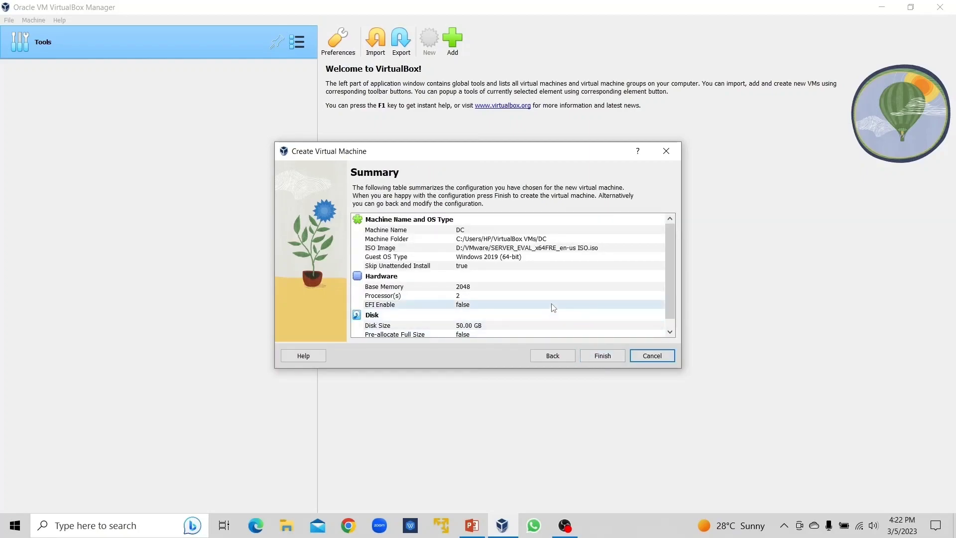
# Review the configuration summary and finish creating the DC virtual machine.
pyautogui.scroll(-1, 553, 312)
pyautogui.scroll(1, 553, 310)
pyautogui.click(603, 355)
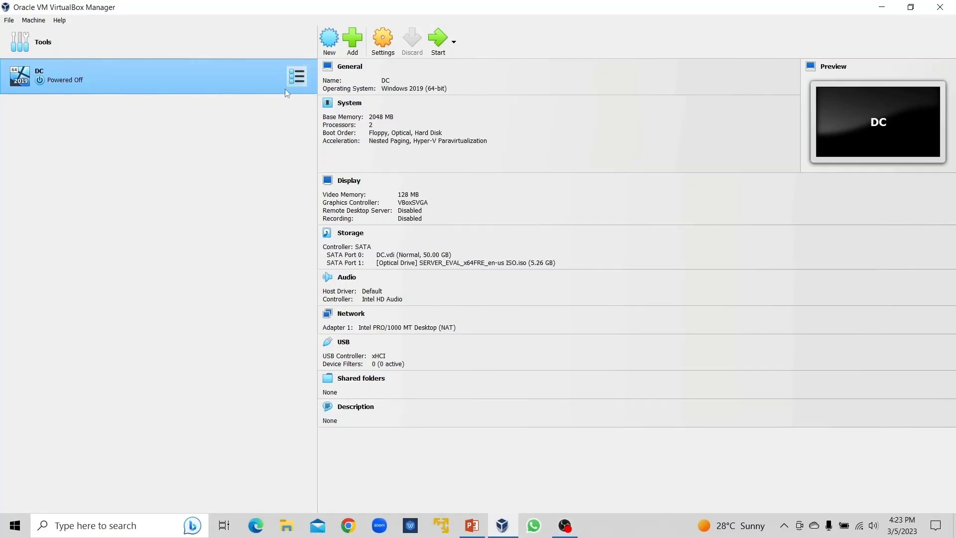
# Open the DC machine's settings and exclude Floppy from the system boot order.
pyautogui.rightClick(196, 80)
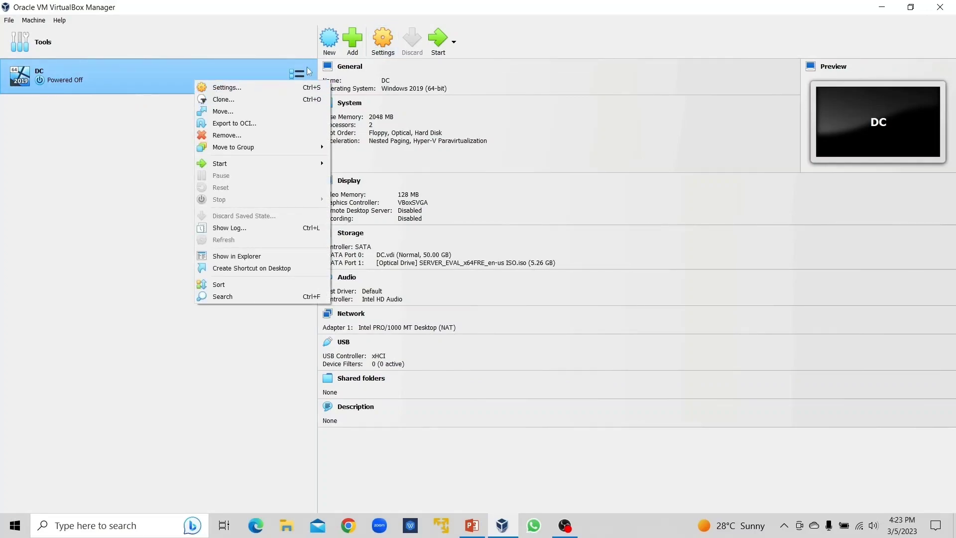
pyautogui.click(140, 131)
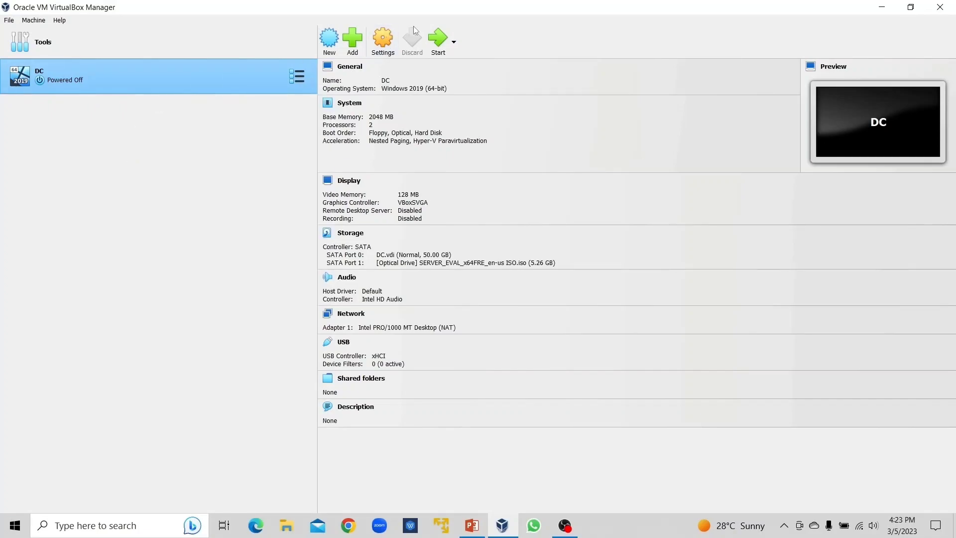
pyautogui.click(381, 48)
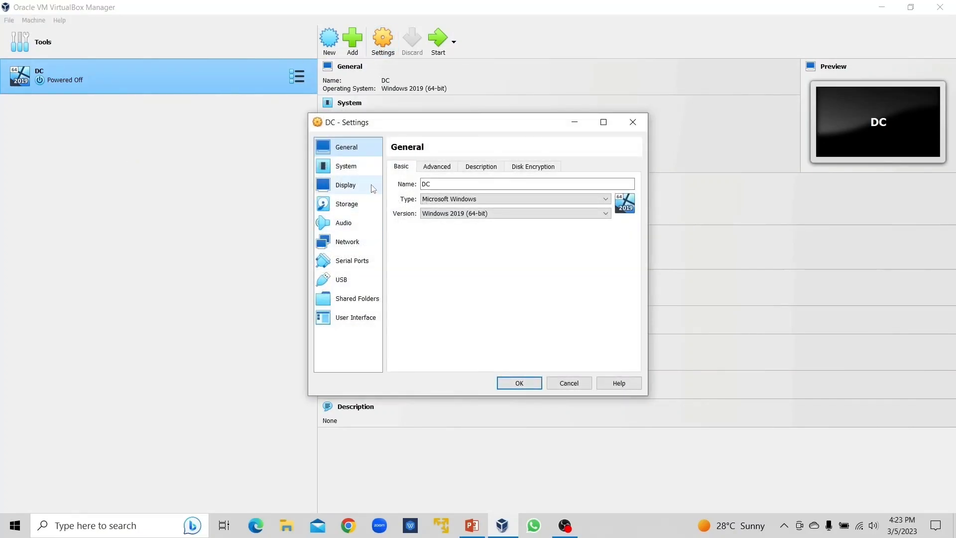
pyautogui.click(347, 166)
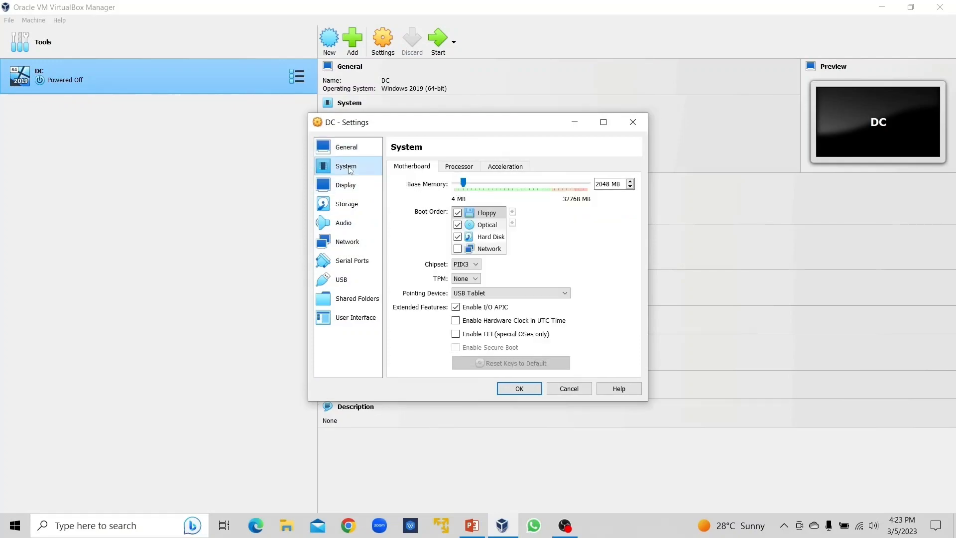
pyautogui.click(458, 213)
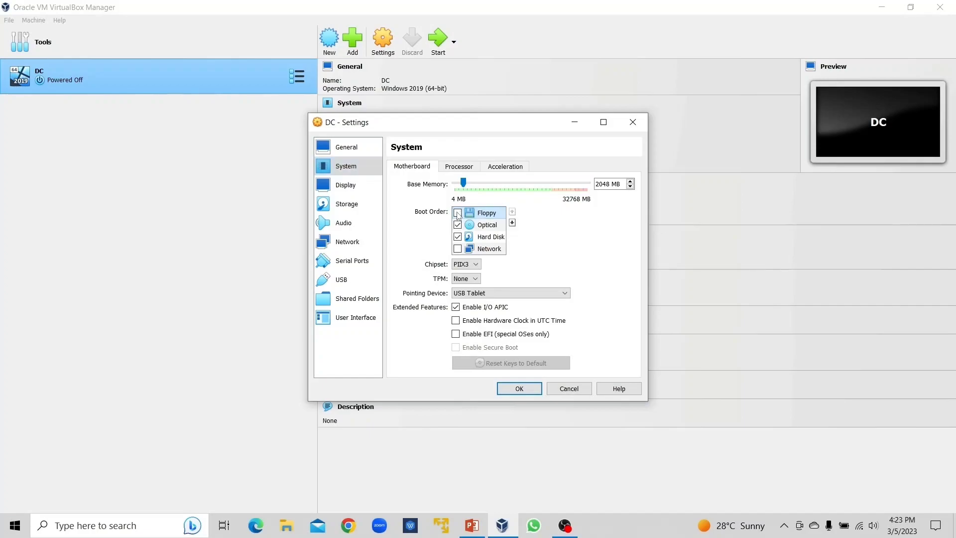
# Look through the display, storage and audio settings, and keep network Adapter 1 attached to NAT.
pyautogui.click(351, 189)
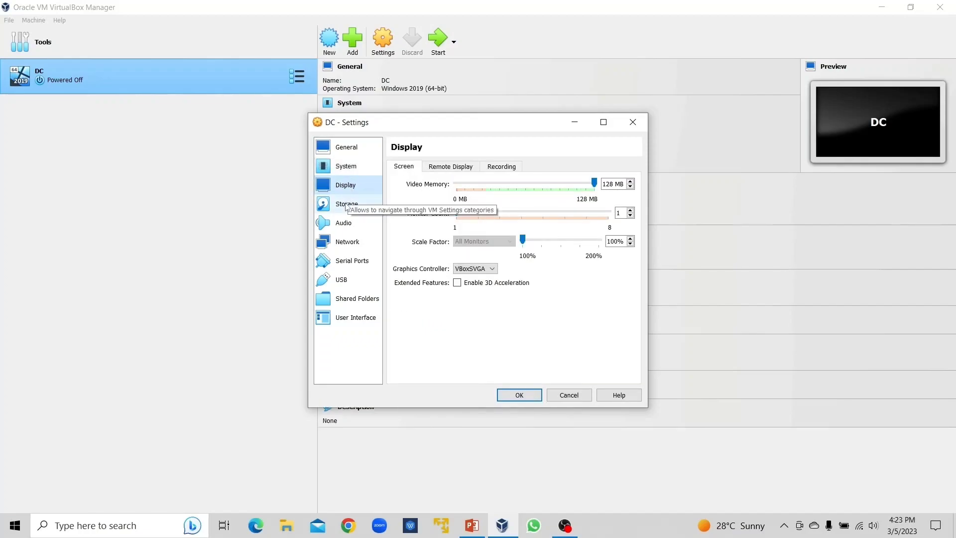
pyautogui.click(347, 206)
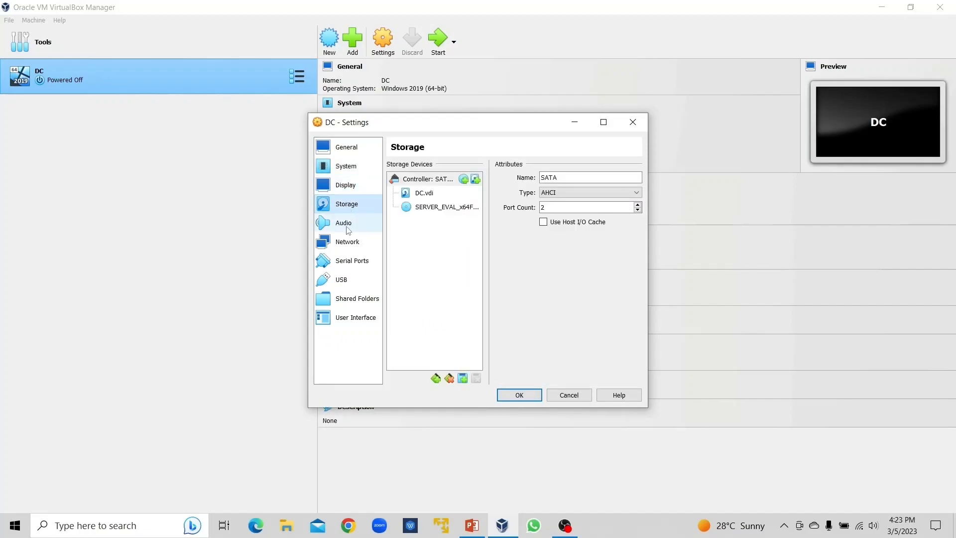
pyautogui.click(345, 225)
pyautogui.click(357, 242)
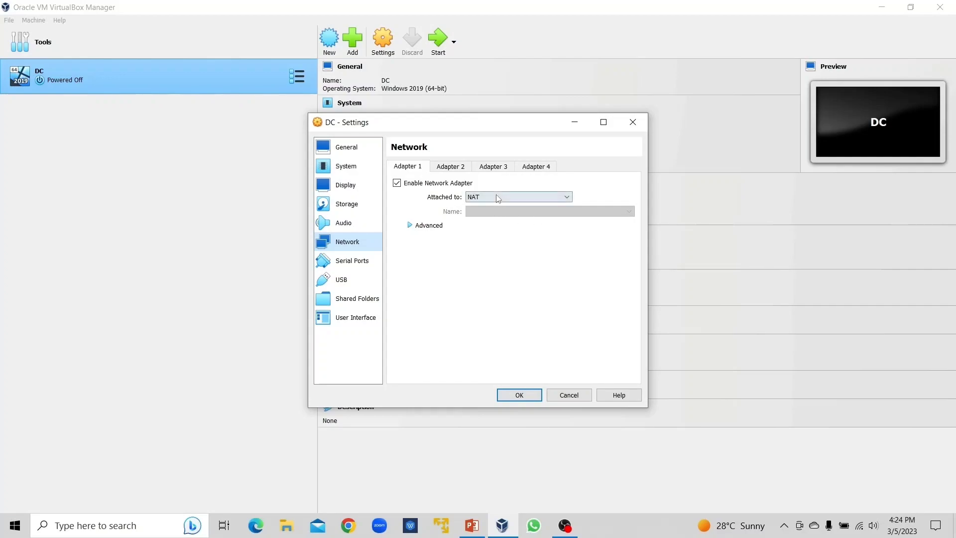
pyautogui.click(526, 198)
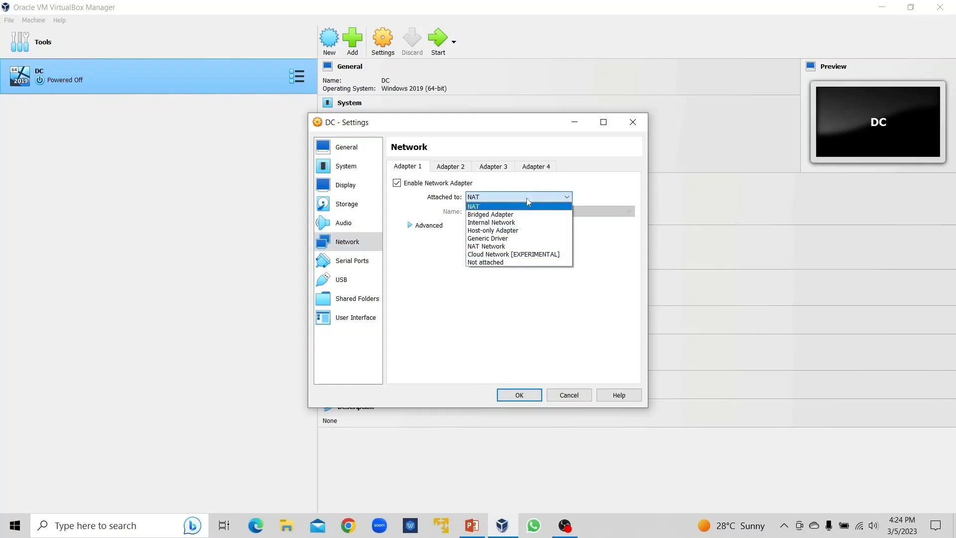
pyautogui.click(527, 206)
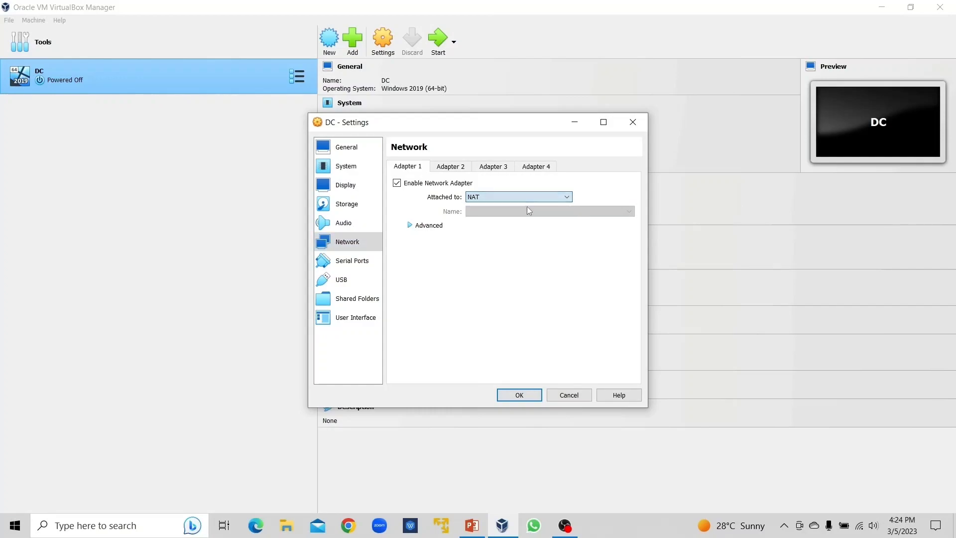
# Enable network Adapter 2, attach it to the Internal Network intnet and save the machine settings.
pyautogui.click(454, 168)
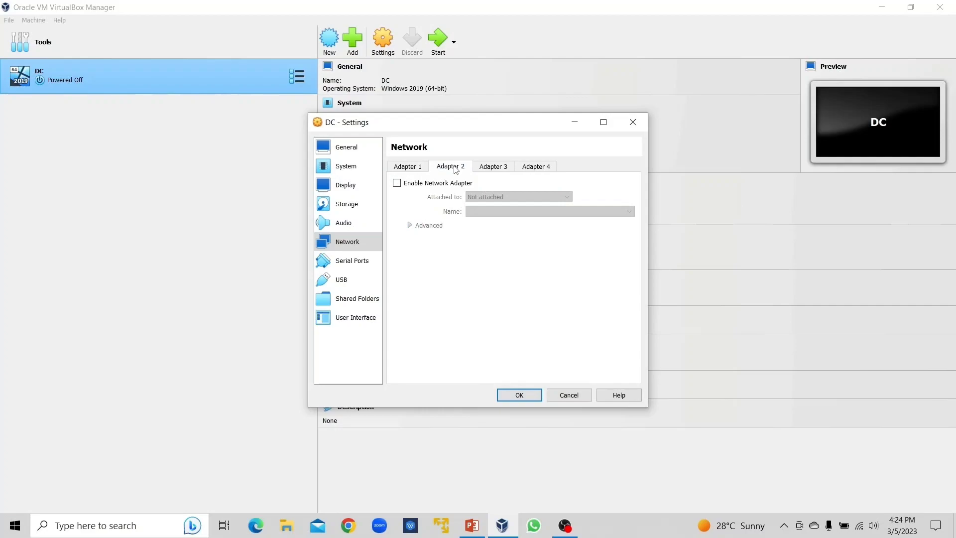
pyautogui.click(397, 183)
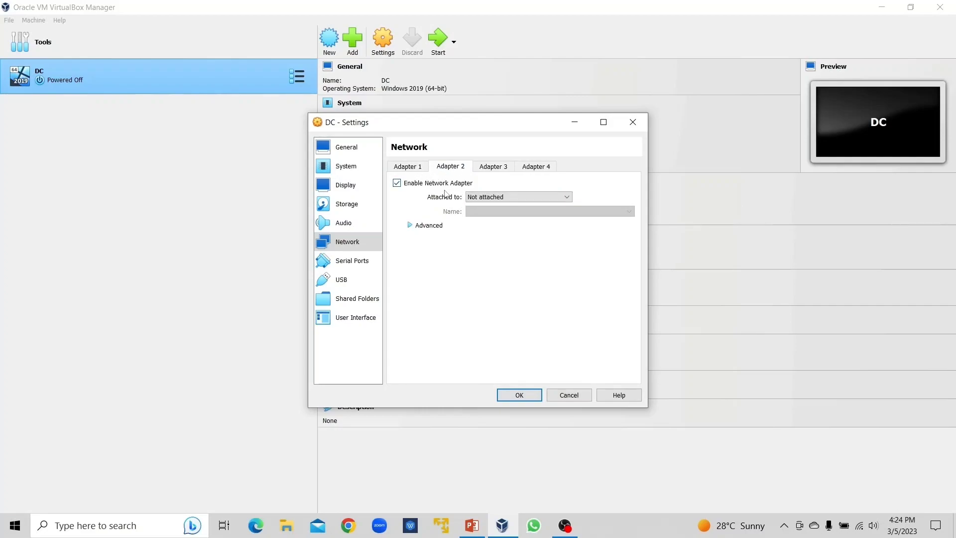
pyautogui.click(534, 197)
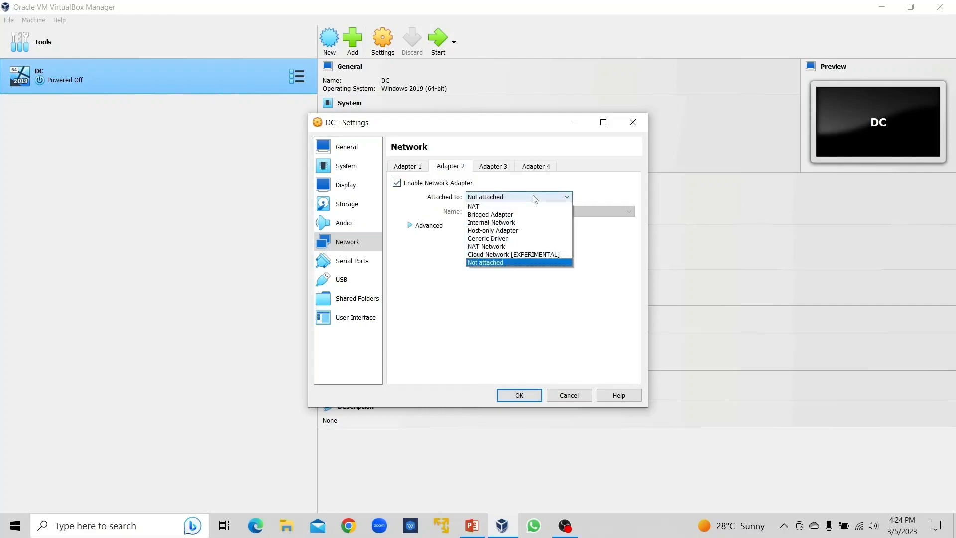
pyautogui.click(518, 223)
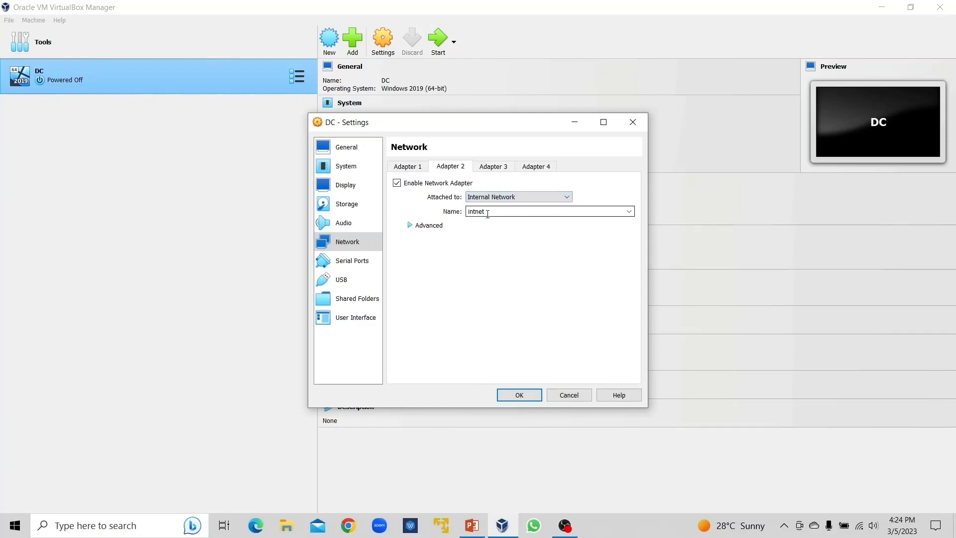
pyautogui.click(527, 397)
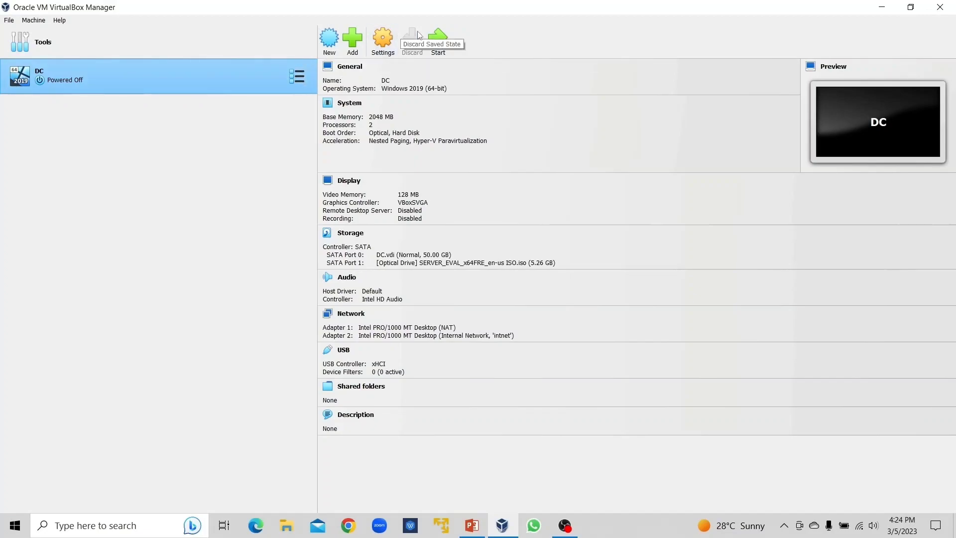
# Start the DC virtual machine and begin the Windows Server 2019 installation with the default language and keyboard preferences.
pyautogui.click(435, 44)
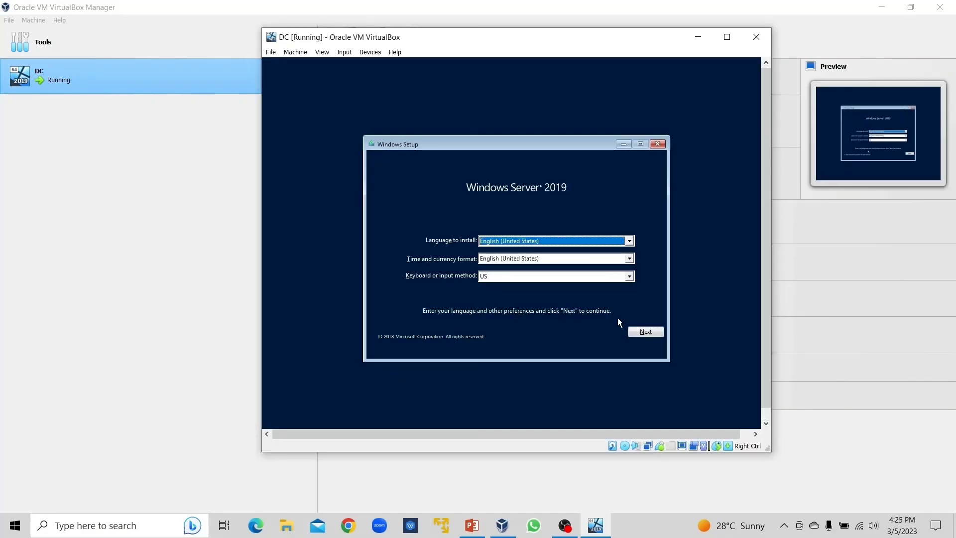
pyautogui.click(637, 333)
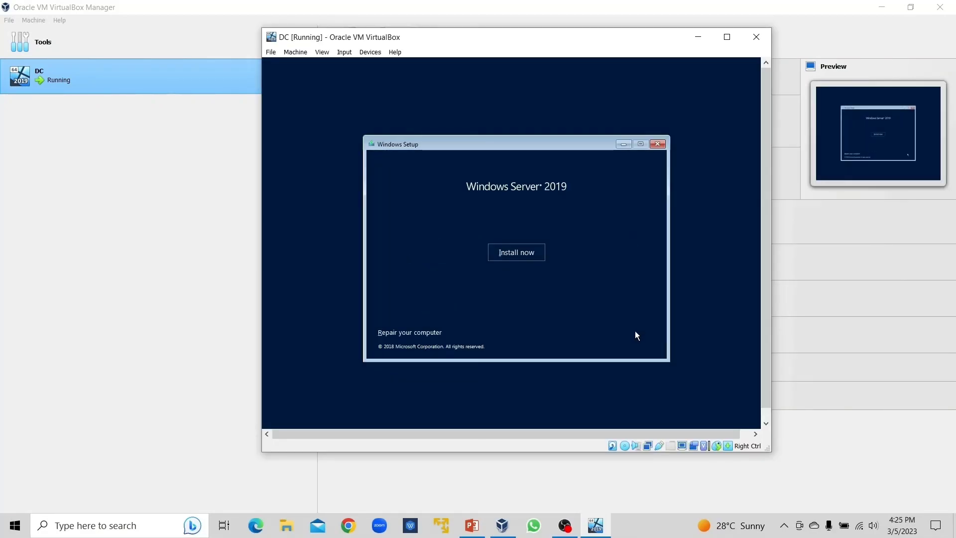
pyautogui.click(508, 253)
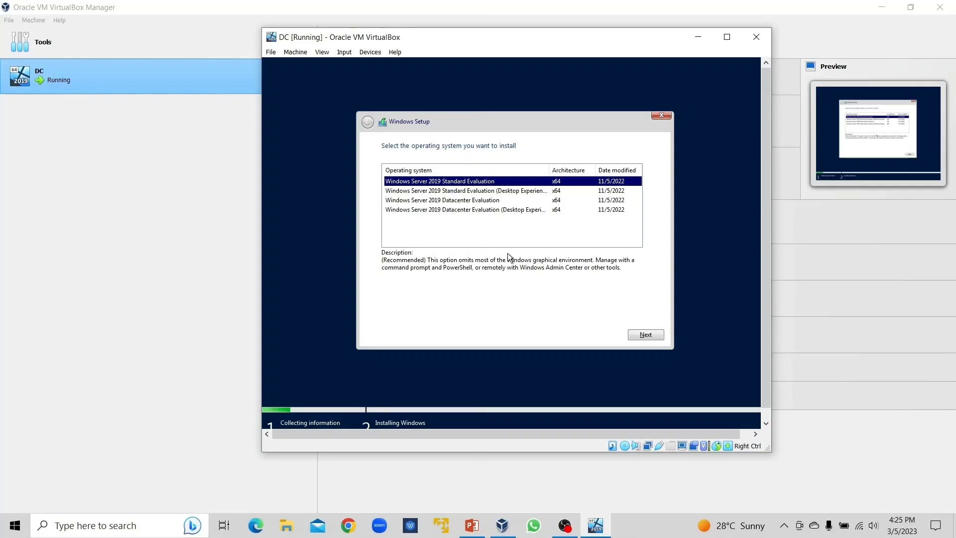
# Choose Windows Server 2019 Datacenter Evaluation (Desktop Experience) as the operating system and accept the license terms.
pyautogui.click(475, 211)
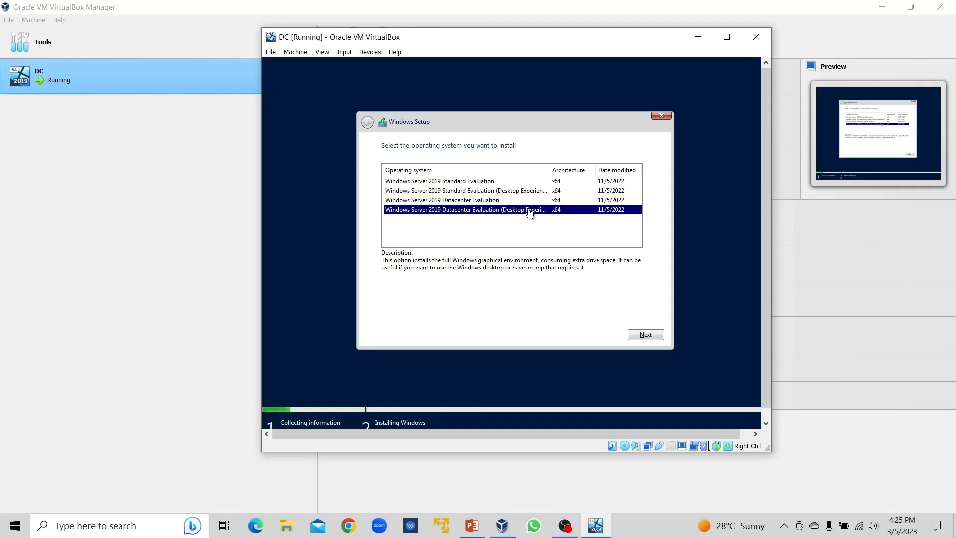
pyautogui.click(646, 334)
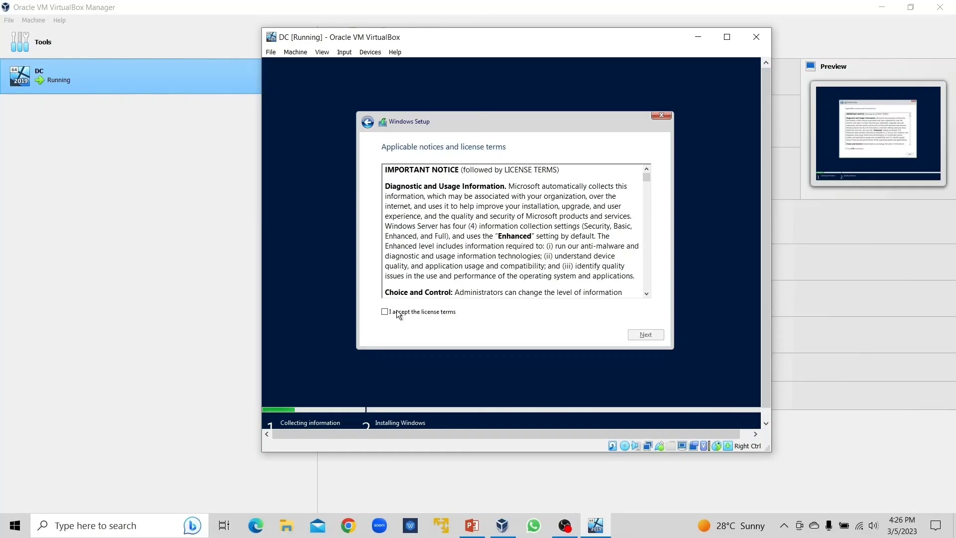
pyautogui.click(386, 313)
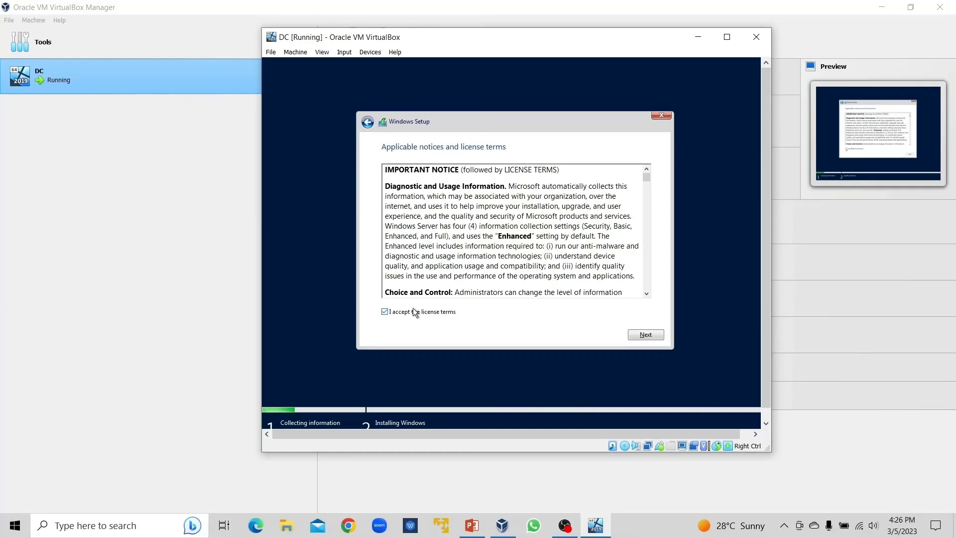
pyautogui.click(645, 335)
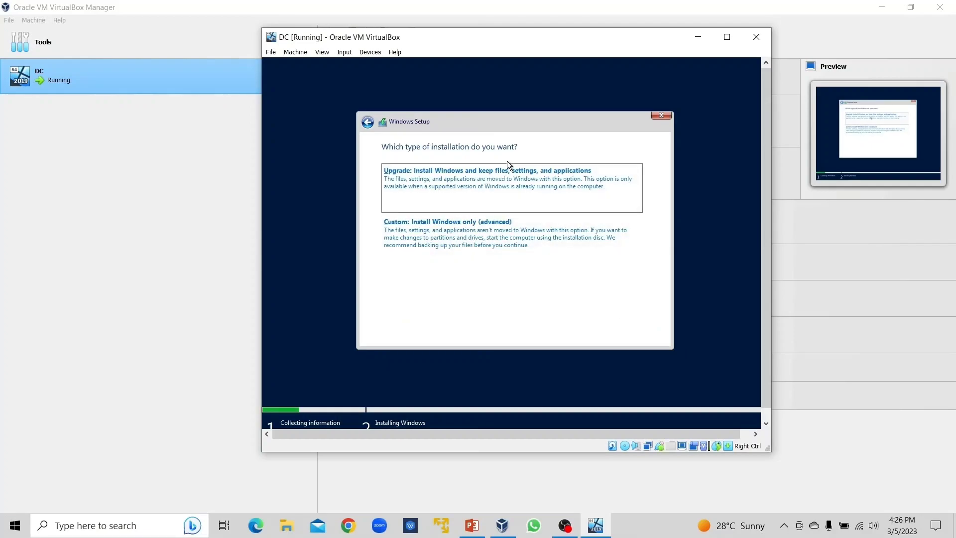
# Run a Custom (Windows only) installation on Drive 0 Unallocated Space and submit the built-in administrator account password.
pyautogui.click(467, 237)
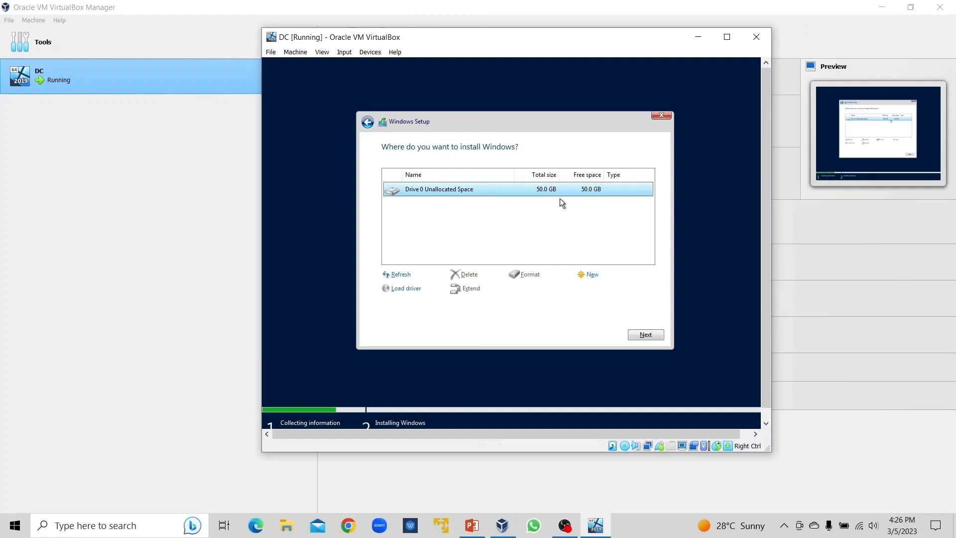
pyautogui.click(646, 333)
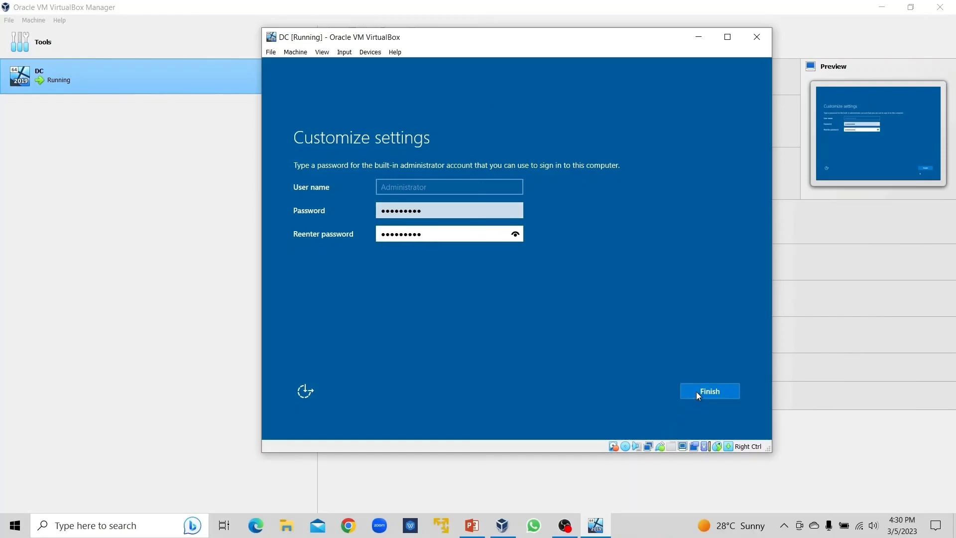
pyautogui.click(696, 392)
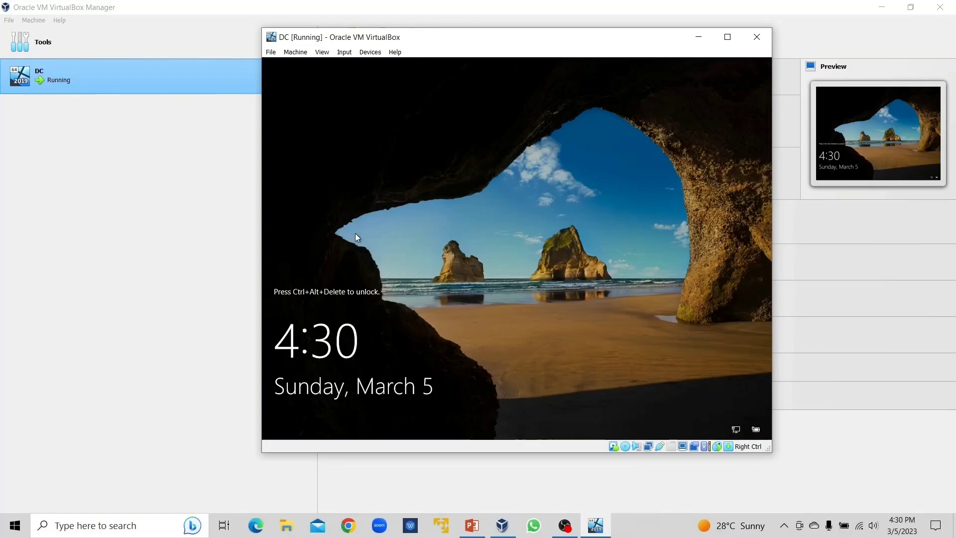
# Sign in to the server with the Administrator account password and dismiss the startup prompts, answering No to network discovery.
pyautogui.click(340, 59)
pyautogui.moveTo(353, 63)
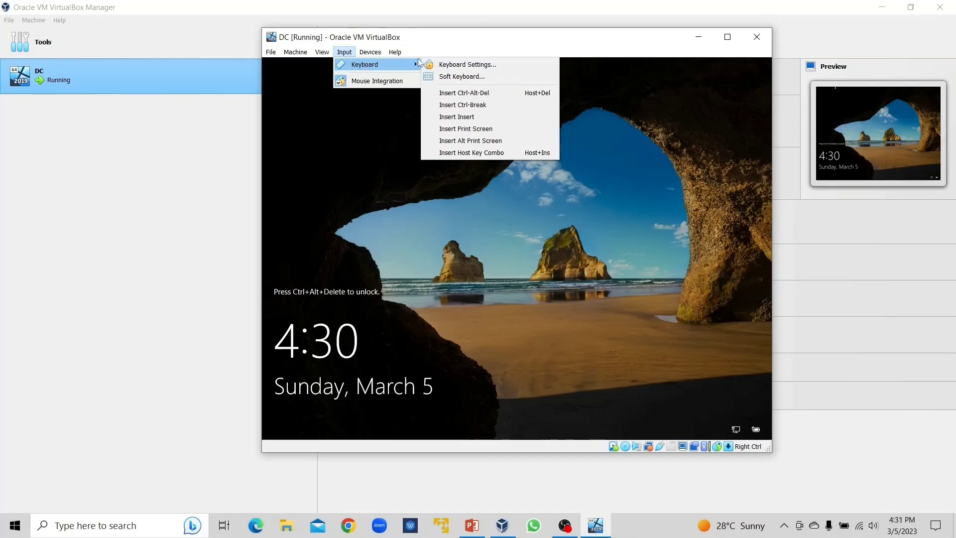
pyautogui.click(456, 94)
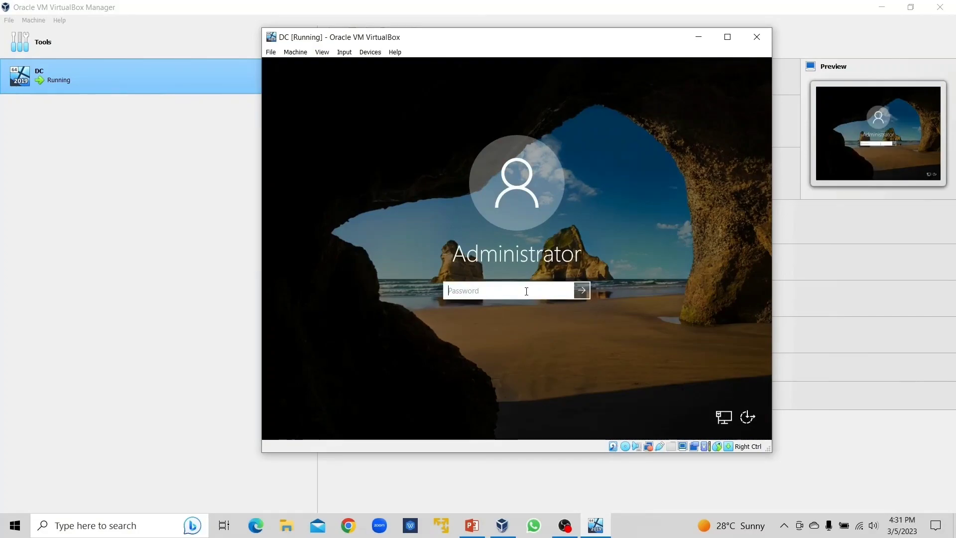
pyautogui.write('•••••••••')
pyautogui.press('Return')
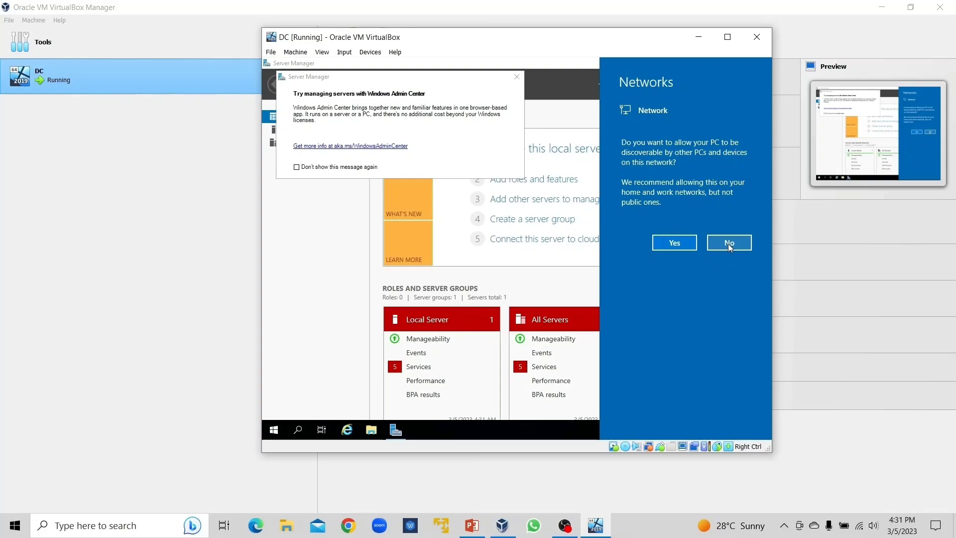
pyautogui.click(728, 244)
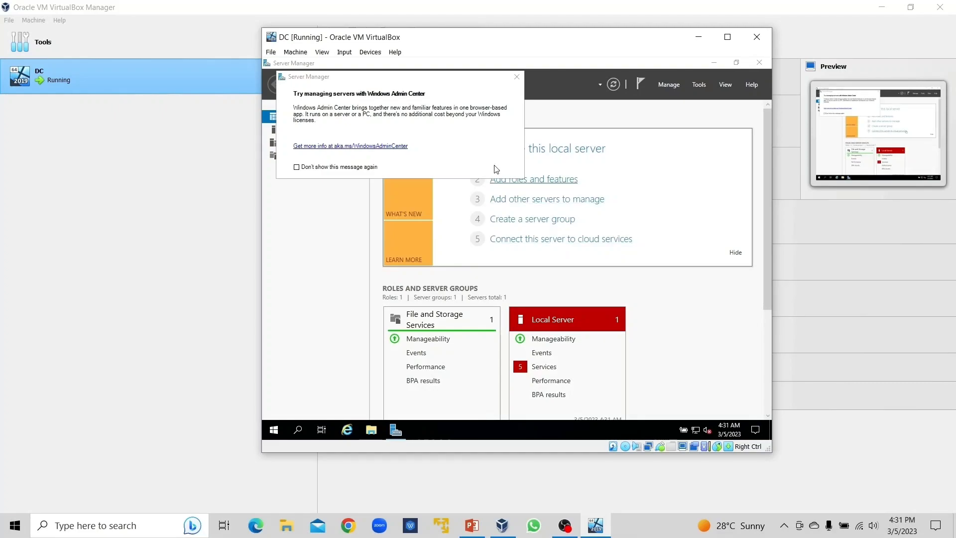
pyautogui.click(517, 76)
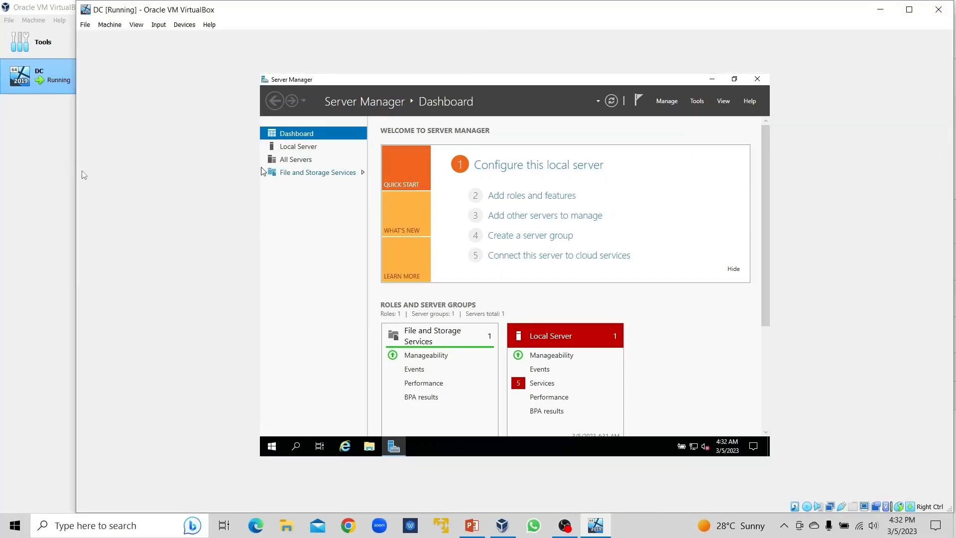
# Shrink and reposition the DC virtual machine window so it fits more closely around the guest display.
pyautogui.moveTo(75, 172); pyautogui.dragTo(311, 172)
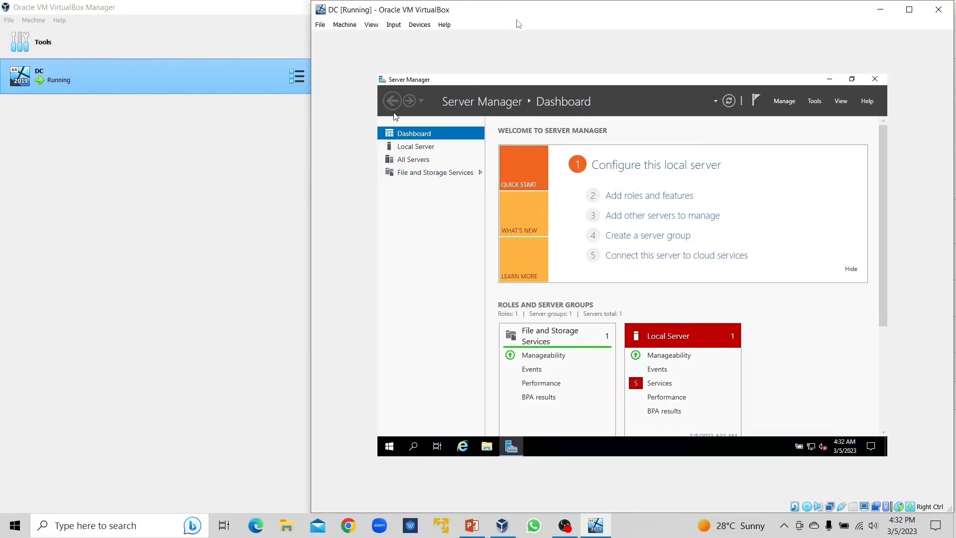
pyautogui.moveTo(523, 19); pyautogui.dragTo(373, 32)
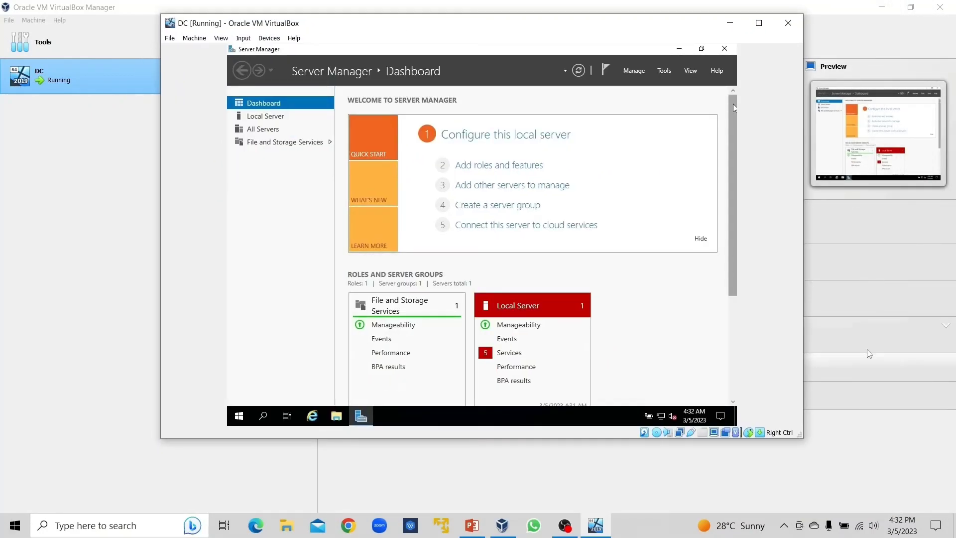
pyautogui.moveTo(807, 287); pyautogui.dragTo(717, 291)
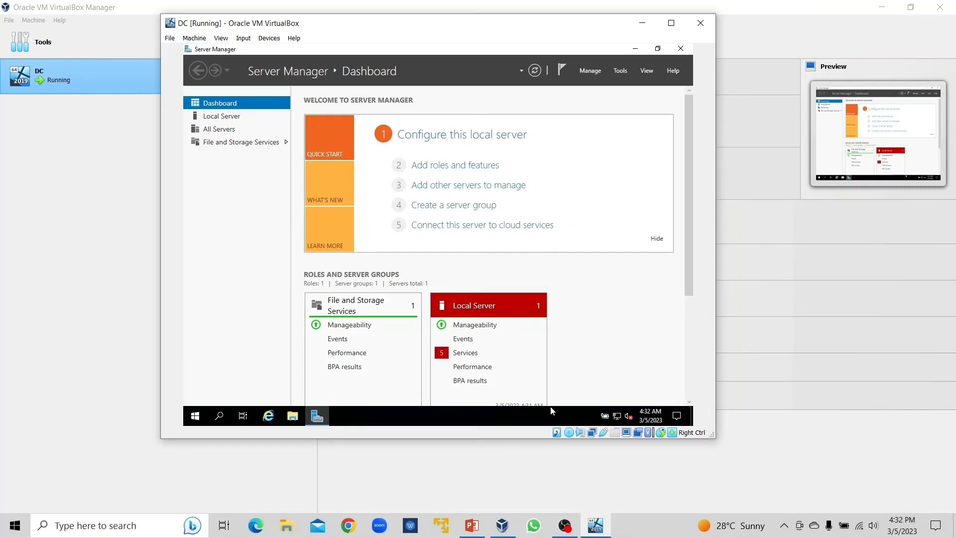
# Insert the Guest Additions CD image into the DC machine and open the VirtualBox Guest Additions CD Drive (D:) in the guest.
pyautogui.click(269, 39)
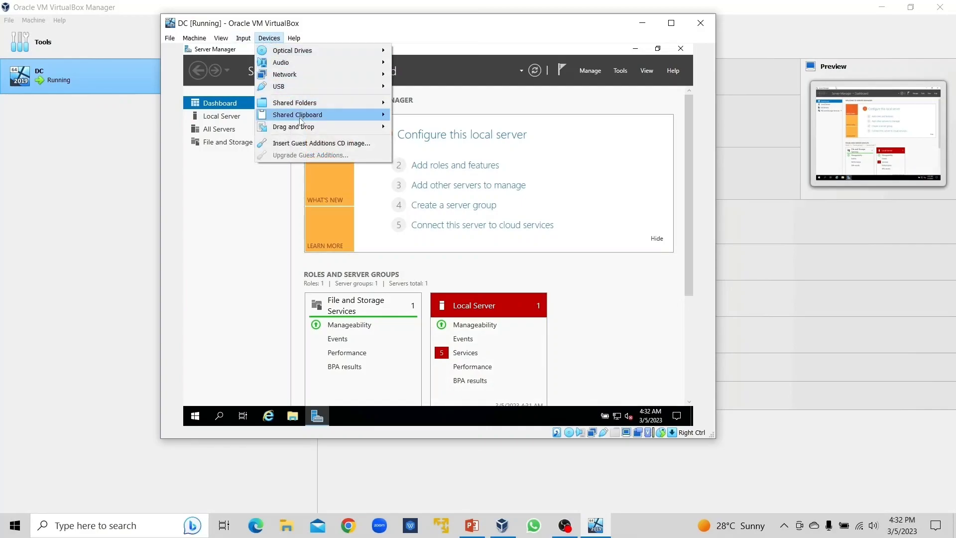
pyautogui.click(294, 143)
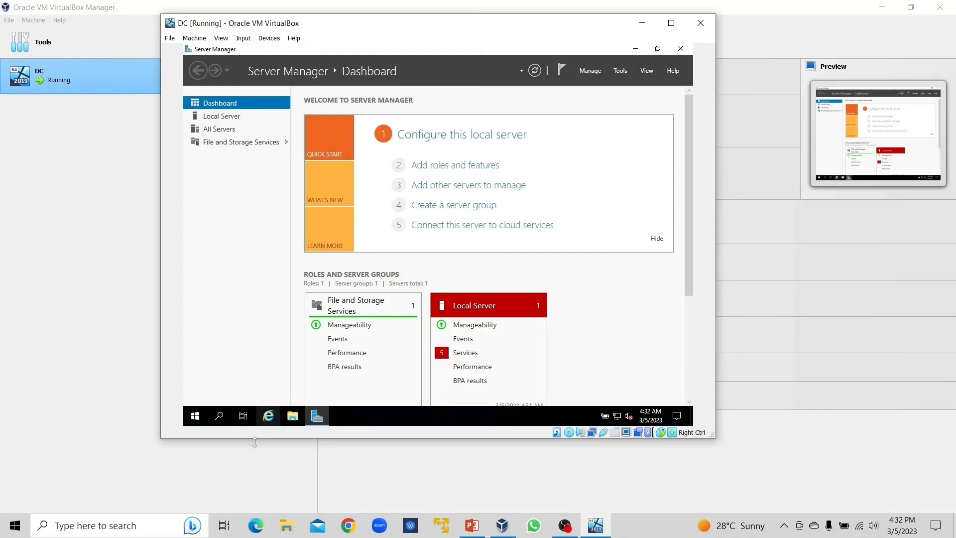
pyautogui.click(292, 419)
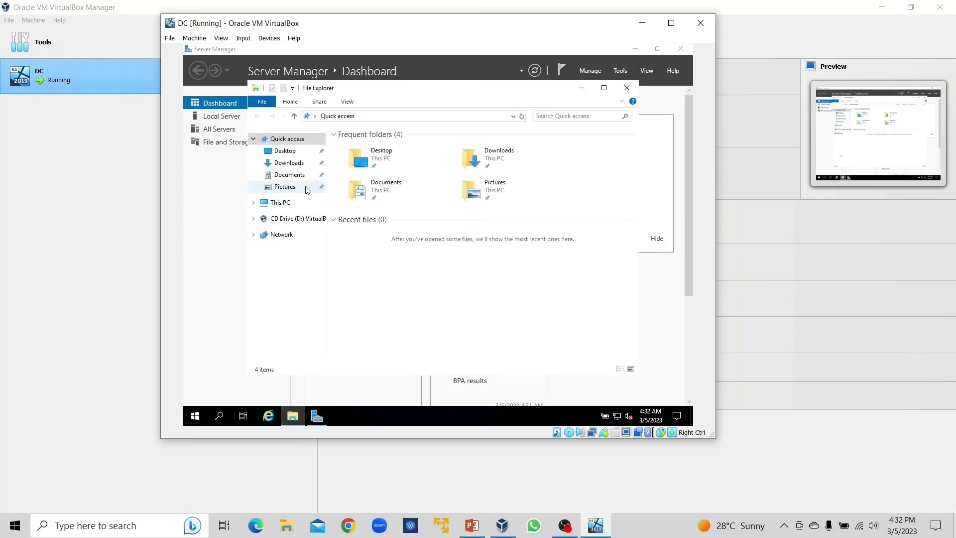
pyautogui.click(282, 203)
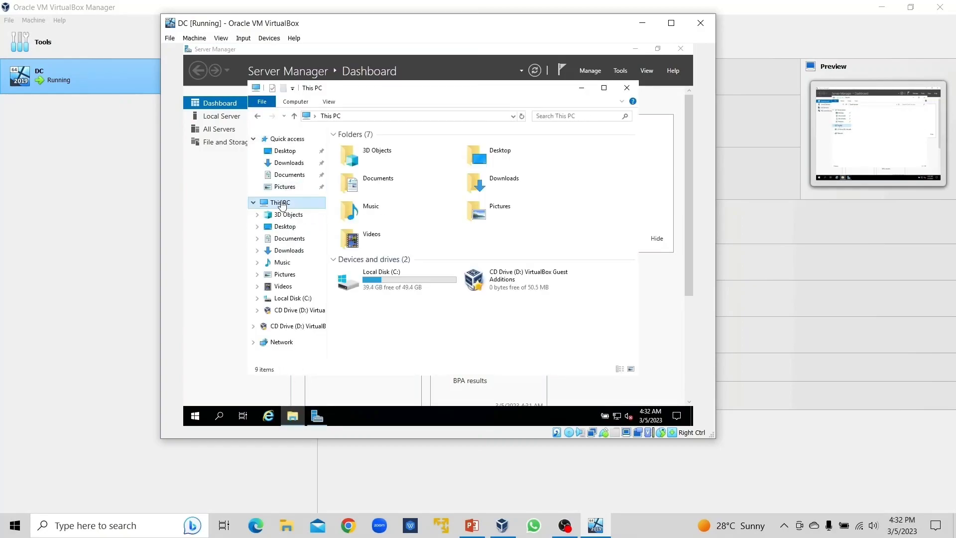
pyautogui.doubleClick(498, 279)
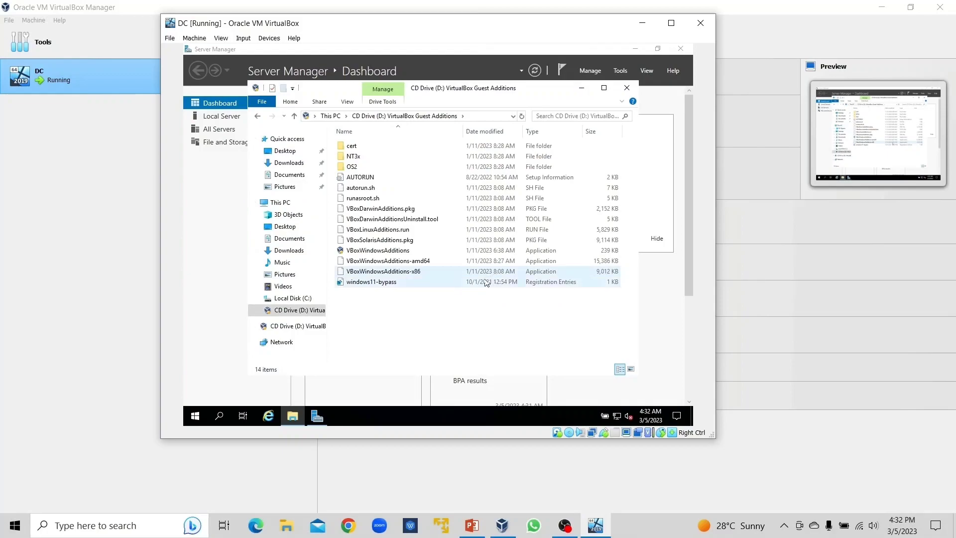
# Install VirtualBox Guest Additions 7.0.6 from VBoxWindowsAdditions-amd64 into the default folder and restart the server.
pyautogui.doubleClick(388, 261)
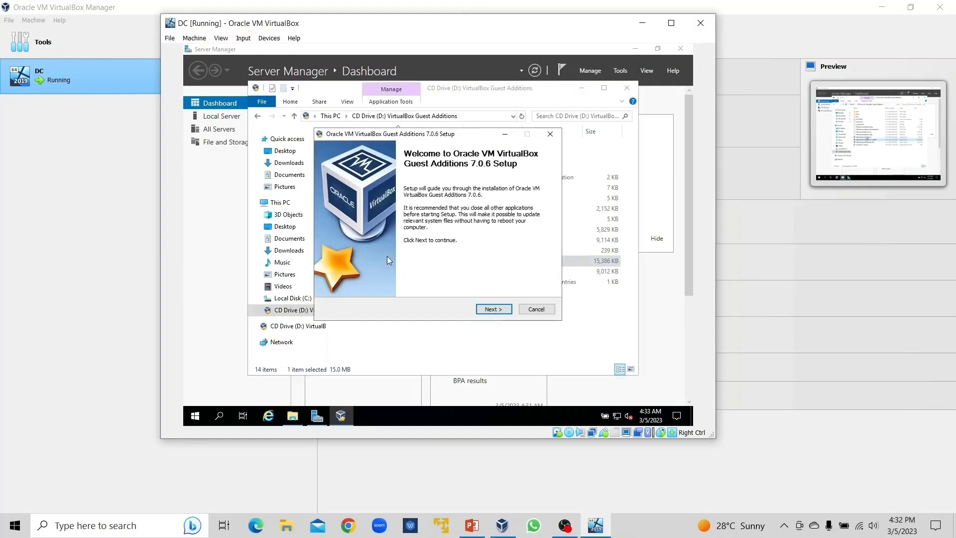
pyautogui.click(498, 309)
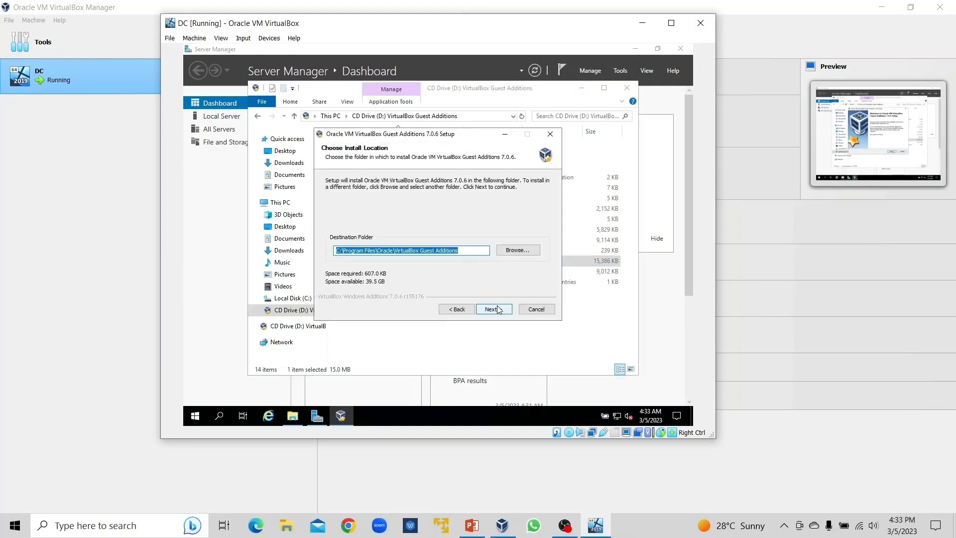
pyautogui.click(492, 310)
pyautogui.click(493, 310)
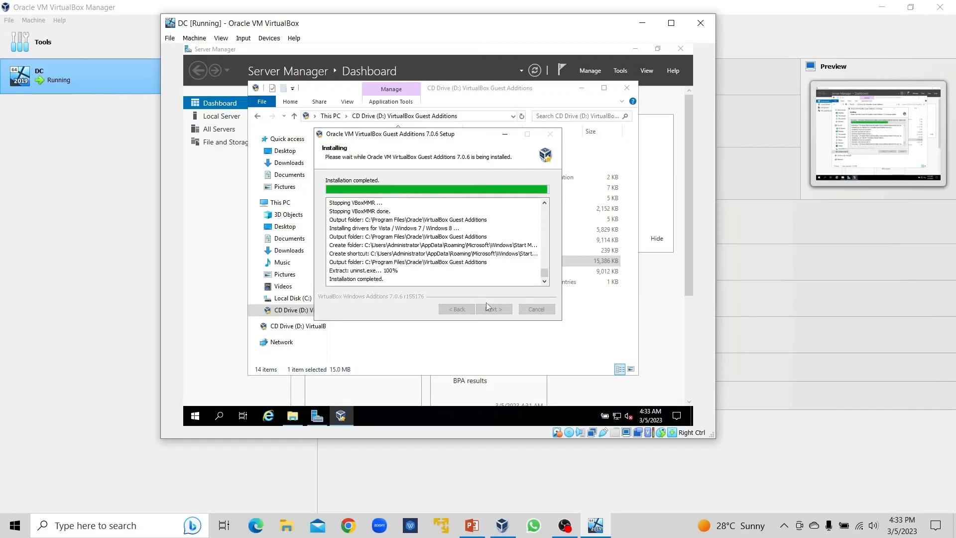
pyautogui.click(487, 307)
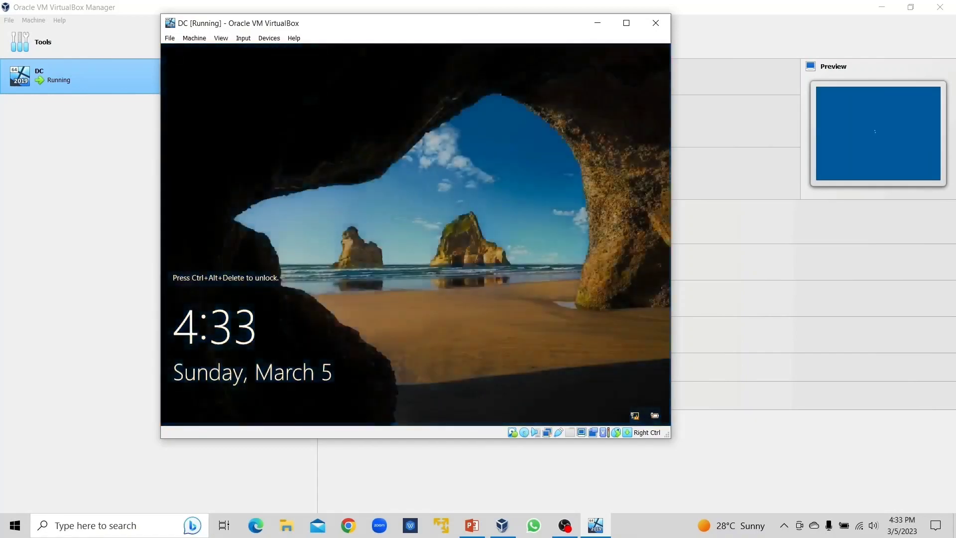
# Unlock the restarted server with Ctrl-Alt-Del and sign in with the Administrator account password.
pyautogui.click(243, 38)
pyautogui.moveTo(264, 50)
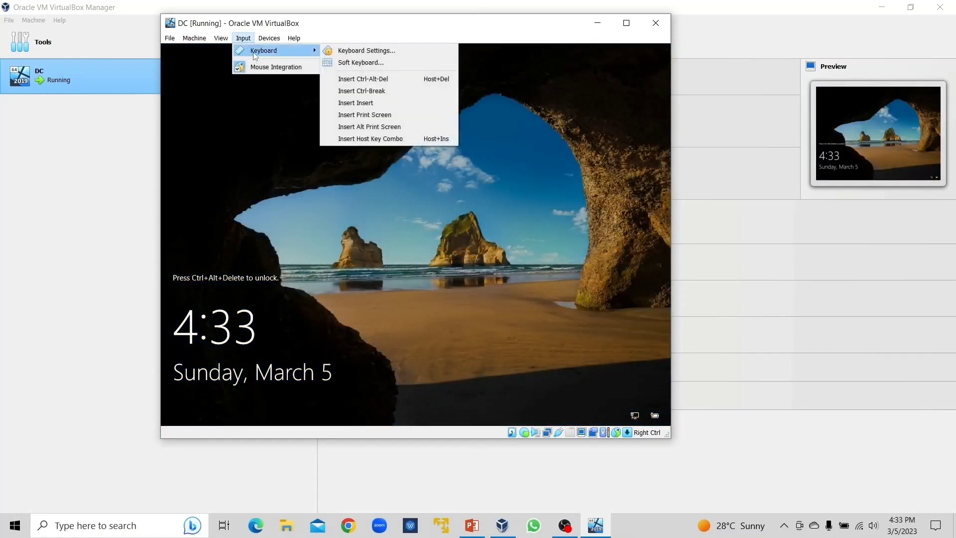
pyautogui.click(383, 80)
pyautogui.write('•••••••••')
pyautogui.press('Return')
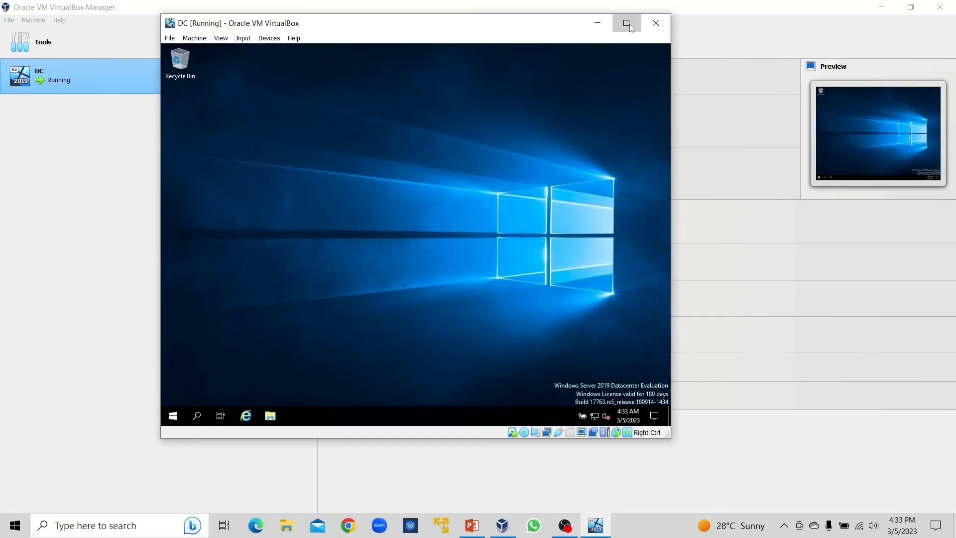
# Maximize the DC virtual machine window and dismiss the Windows Admin Center notice, keeping Server Manager full size.
pyautogui.click(626, 23)
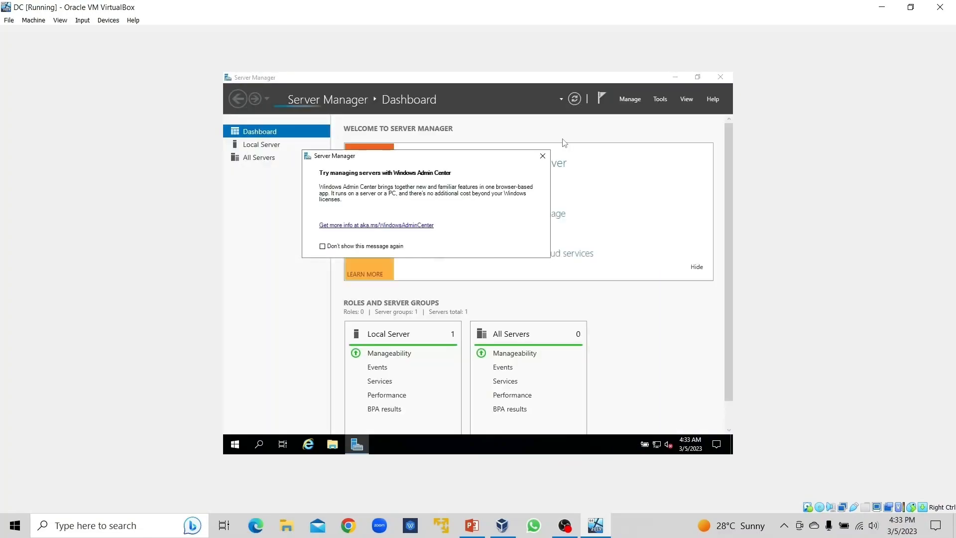
pyautogui.click(543, 156)
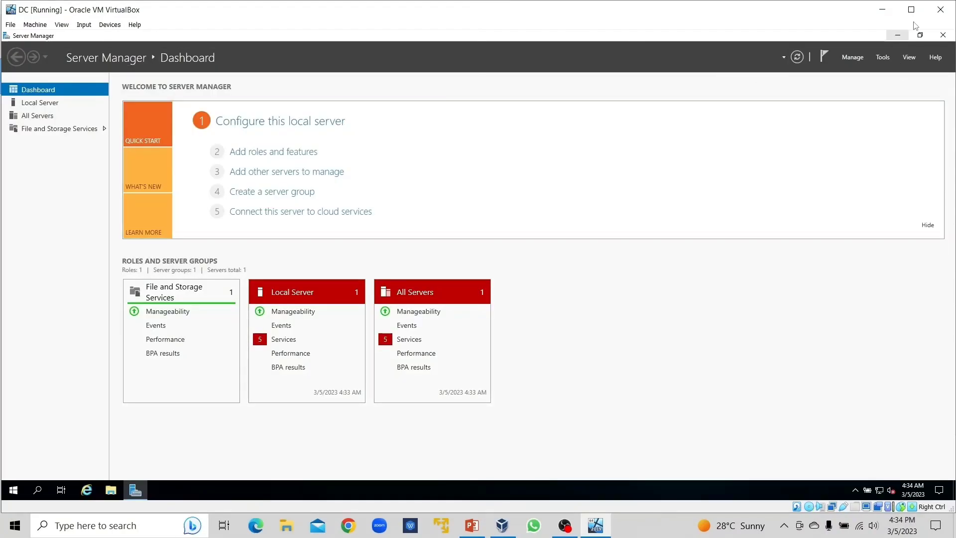
pyautogui.click(920, 34)
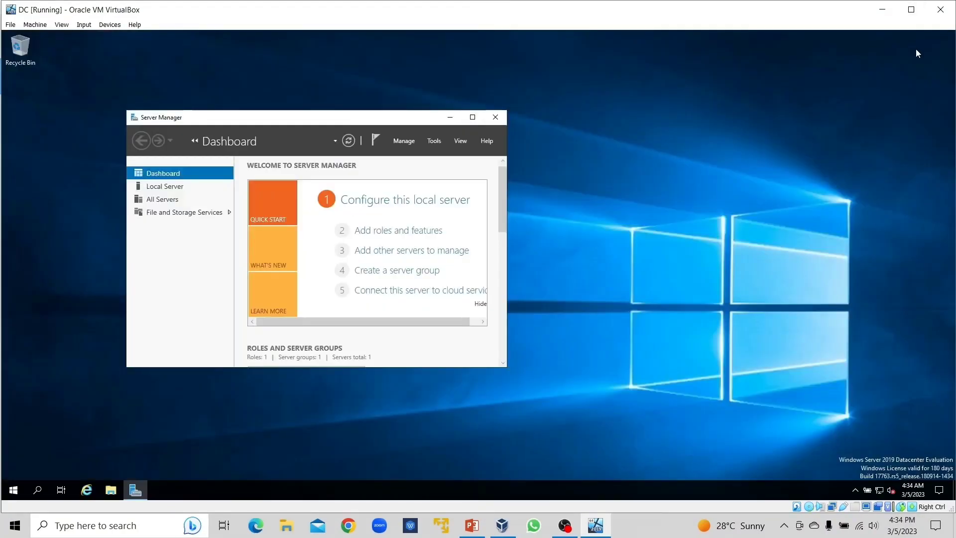
pyautogui.click(472, 118)
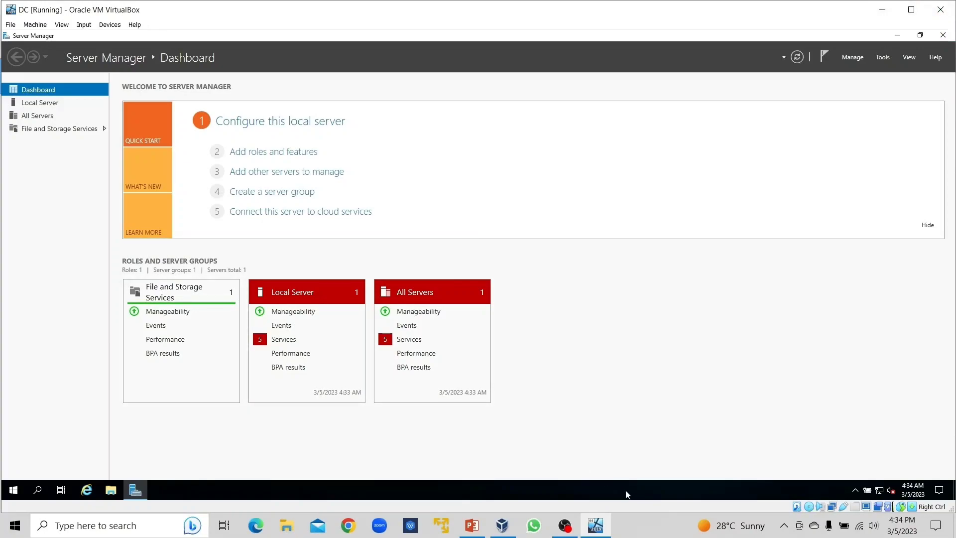
# Switch to the PowerPoint presentation to review the network diagram, and return to the DC virtual machine.
pyautogui.click(471, 525)
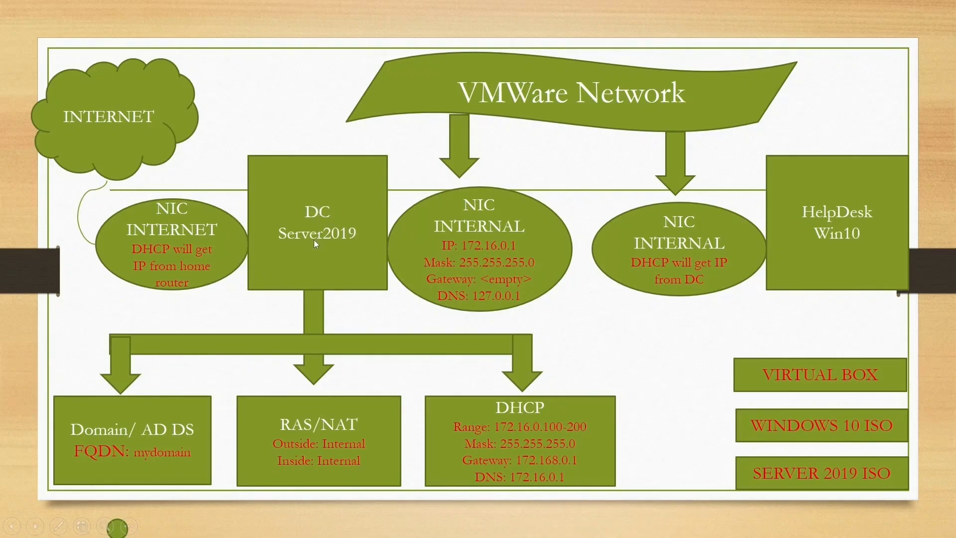
pyautogui.hotkey('alt', 'Tab')
# Rename the server PC to DC and restart it immediately with the reason Other (Unplanned).
pyautogui.click(13, 490)
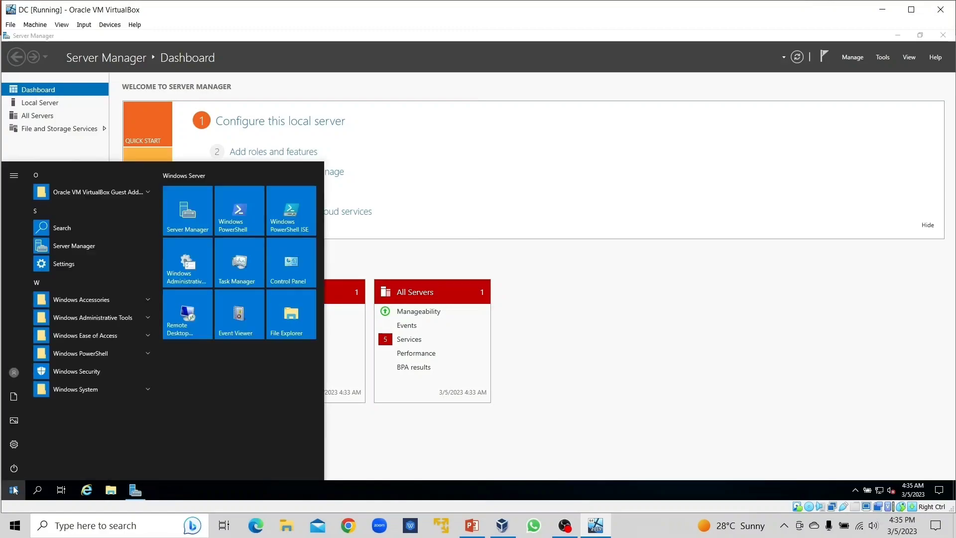
pyautogui.rightClick(14, 490)
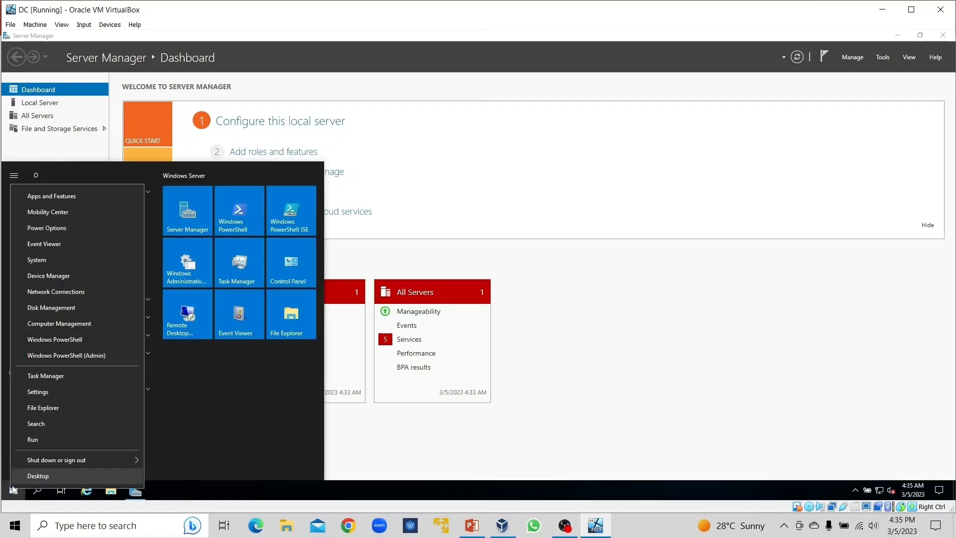
pyautogui.click(49, 261)
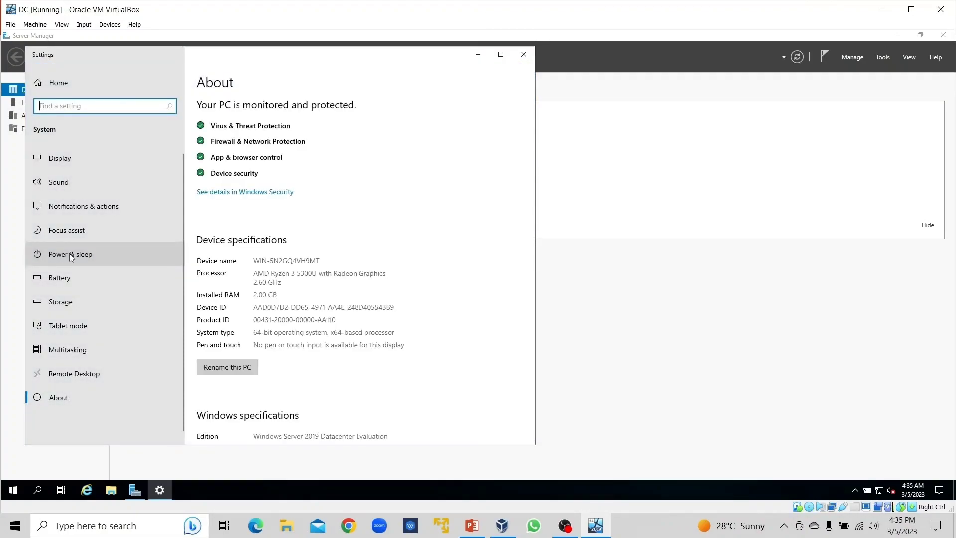
pyautogui.click(240, 369)
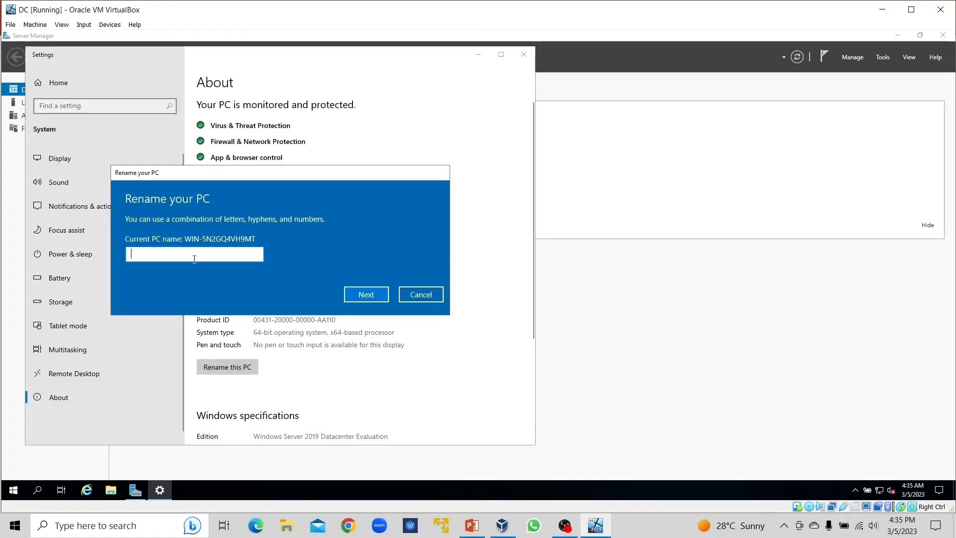
pyautogui.write('DC')
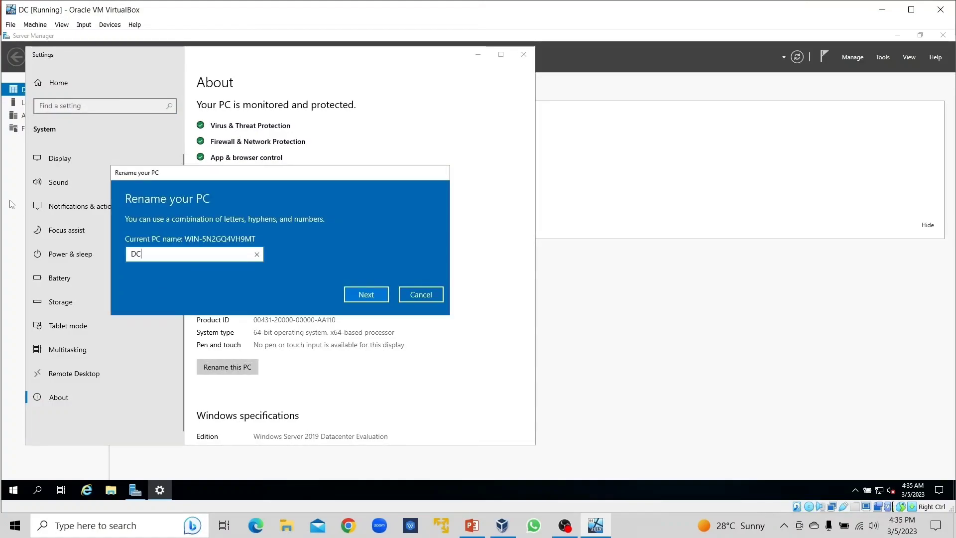
pyautogui.click(366, 294)
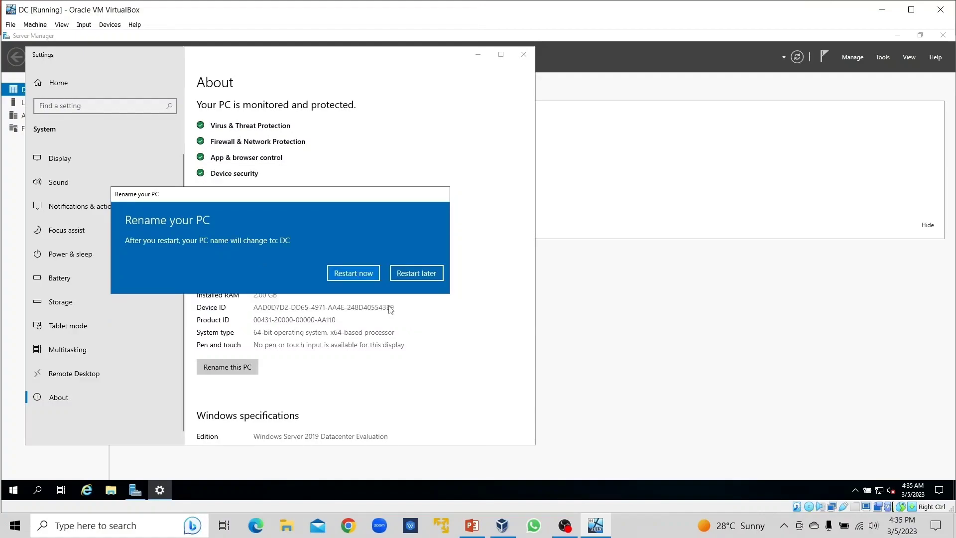
pyautogui.click(362, 276)
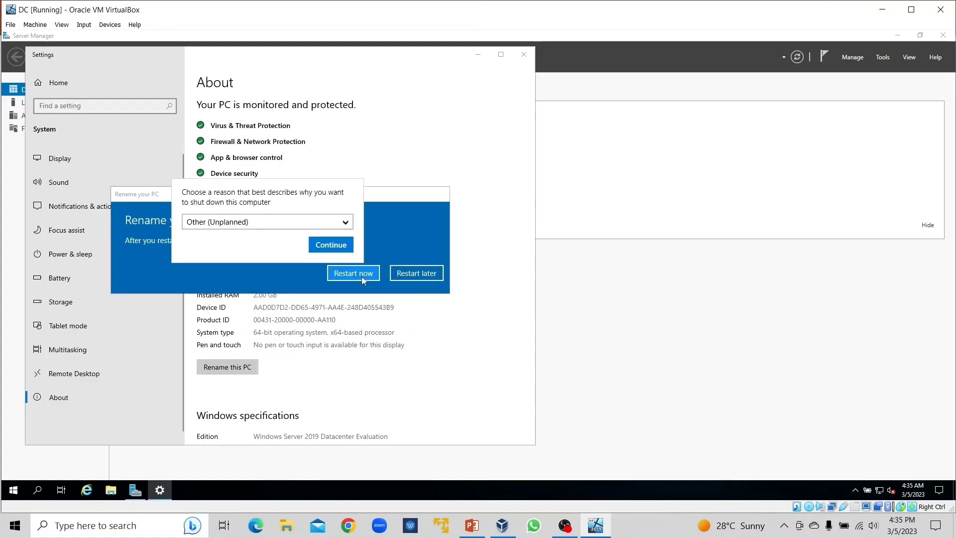
pyautogui.click(332, 245)
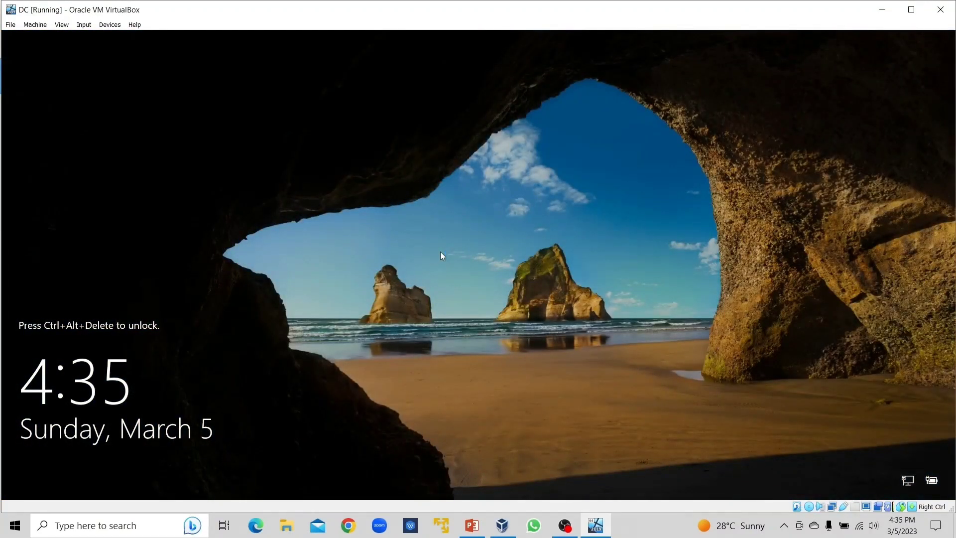
# Unlock the renamed server and sign in again by entering the Administrator account password.
pyautogui.click(84, 24)
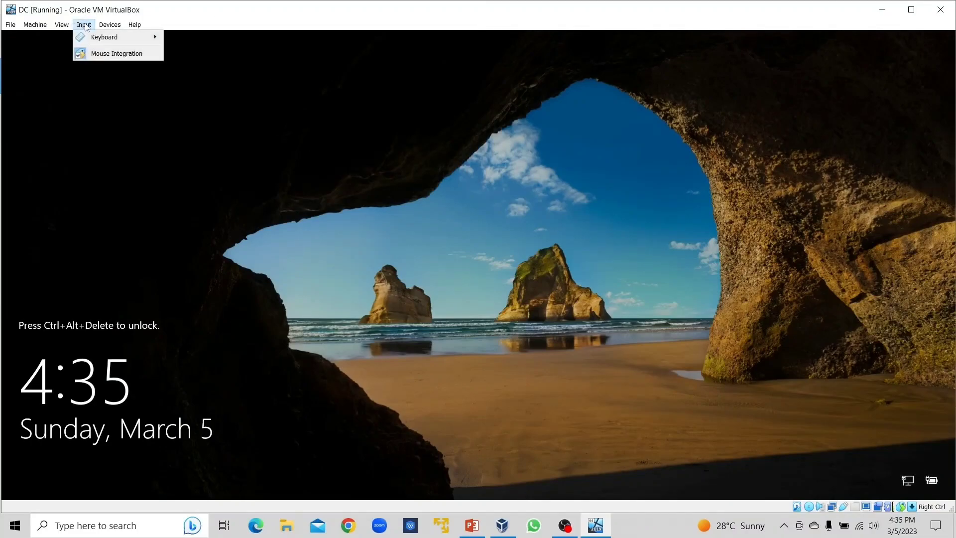
pyautogui.moveTo(93, 37)
pyautogui.click(225, 68)
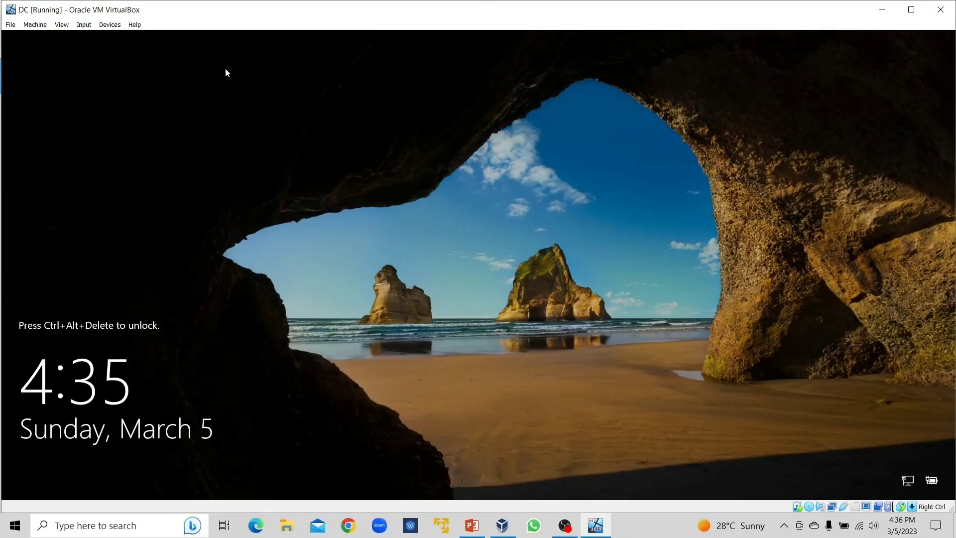
pyautogui.write('••••••••••')
pyautogui.press('Return')
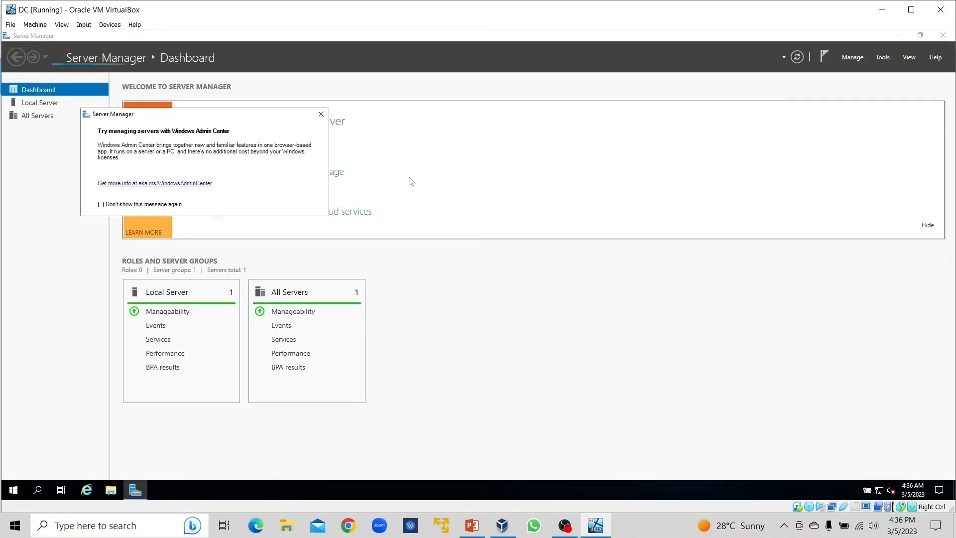
# Dismiss the Windows Admin Center notice and open the server's list of network adapters from the Network & Internet settings.
pyautogui.click(321, 115)
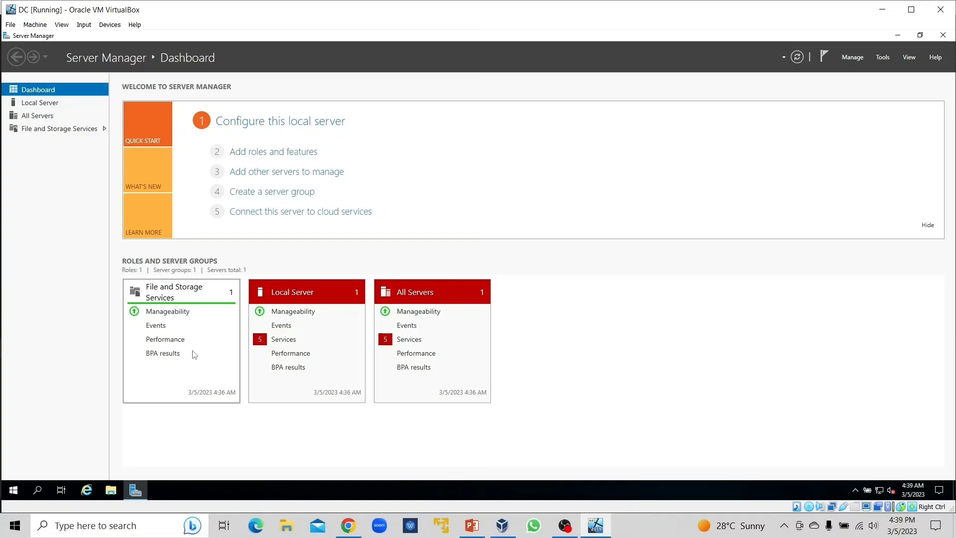
pyautogui.click(879, 493)
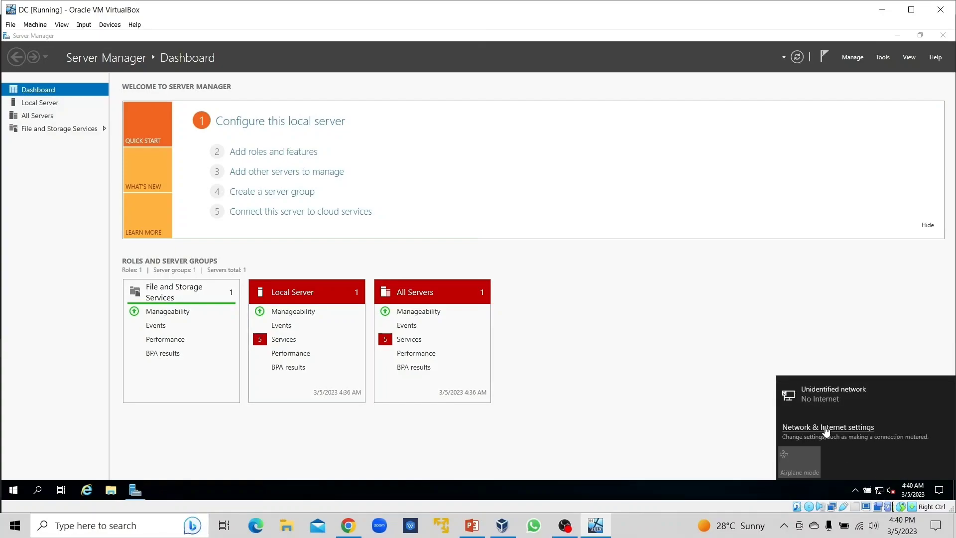
pyautogui.click(827, 430)
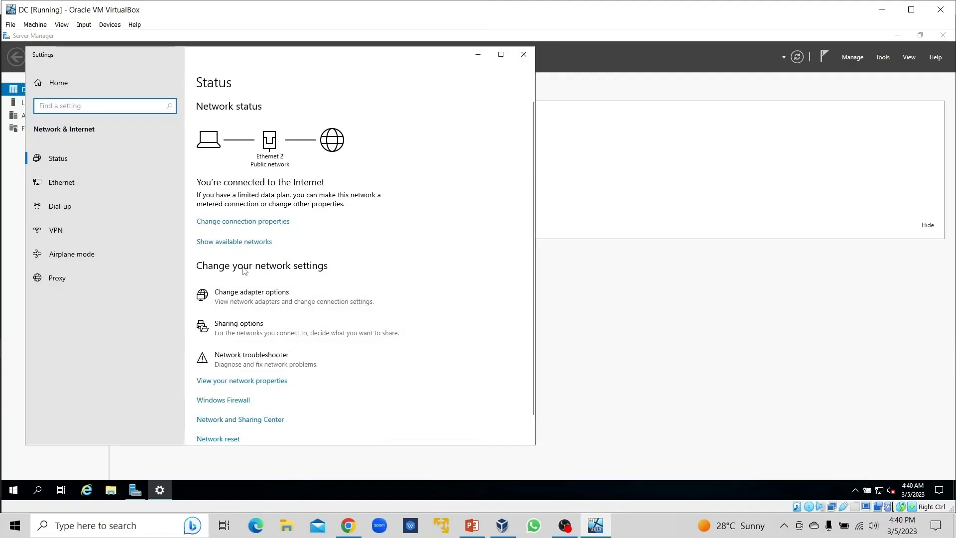
pyautogui.click(259, 296)
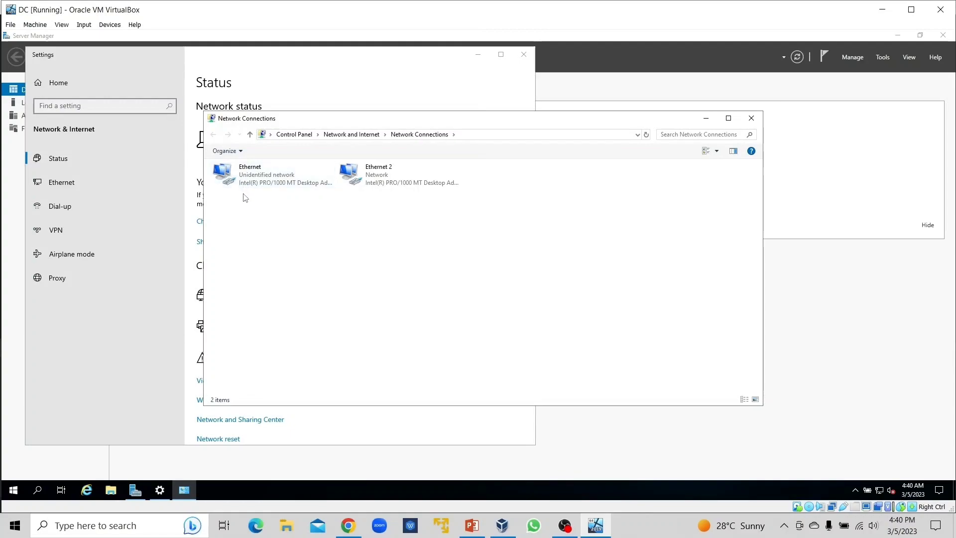
# Examine the network connection details of the Ethernet adapter and the Ethernet 2 adapter, including their IPv4 addresses, and close the status dialogs.
pyautogui.click(264, 180)
pyautogui.click(345, 232)
pyautogui.doubleClick(262, 181)
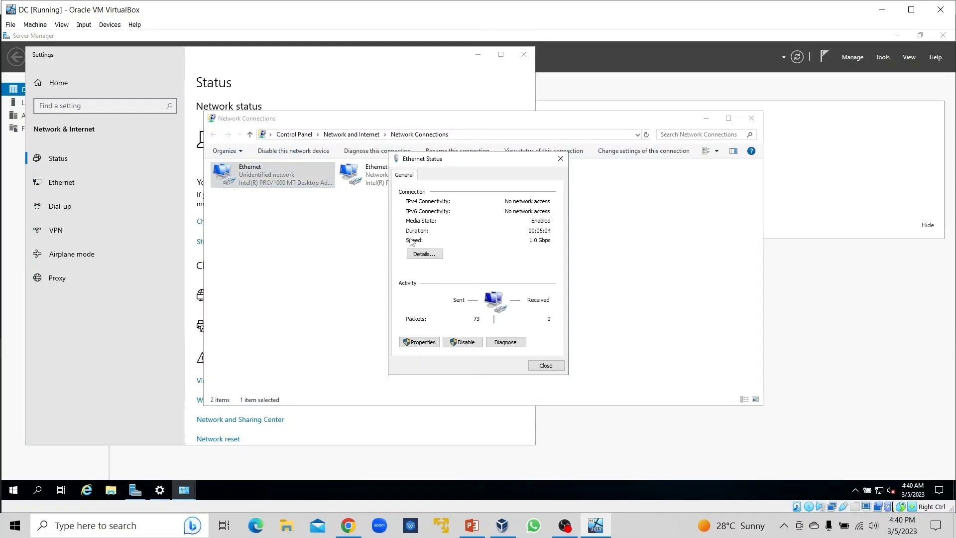
pyautogui.click(423, 254)
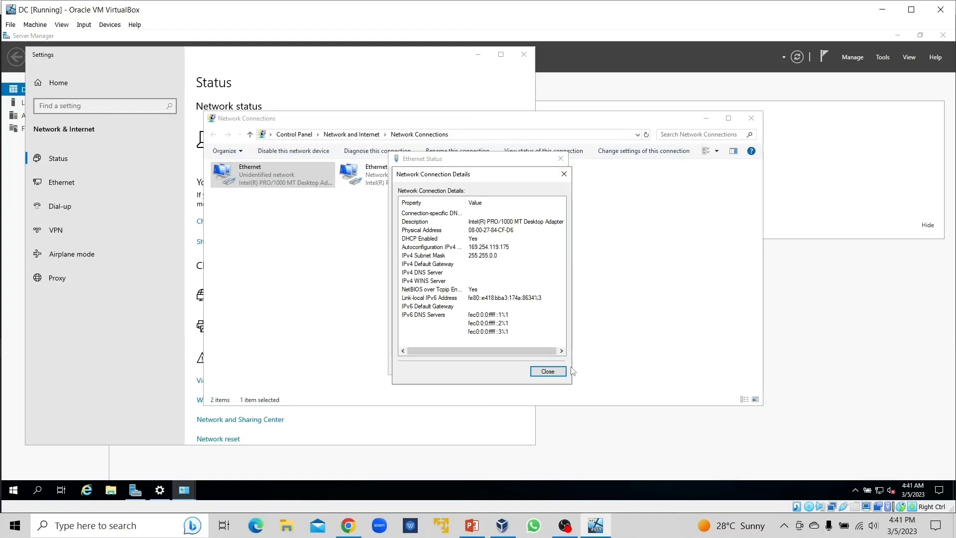
pyautogui.click(550, 374)
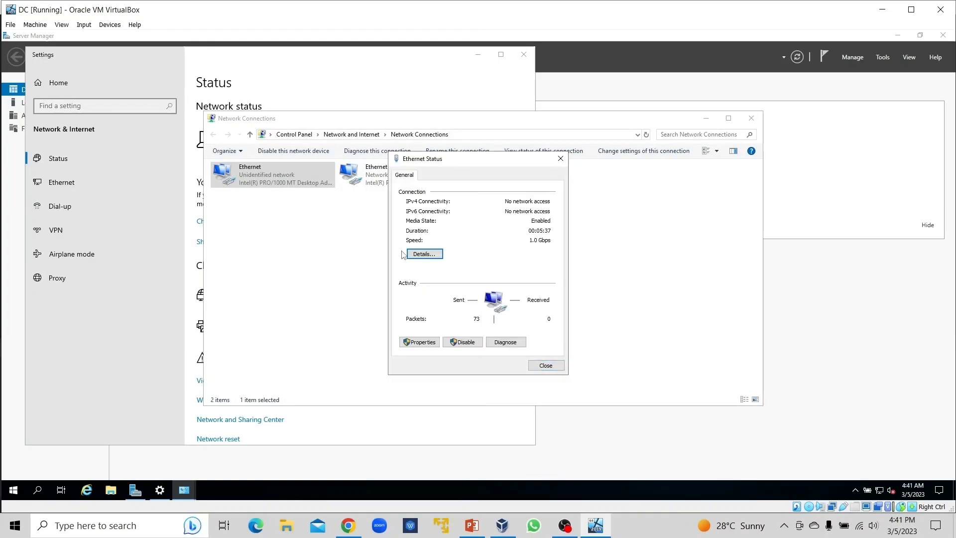
pyautogui.click(560, 158)
pyautogui.click(405, 239)
pyautogui.doubleClick(397, 184)
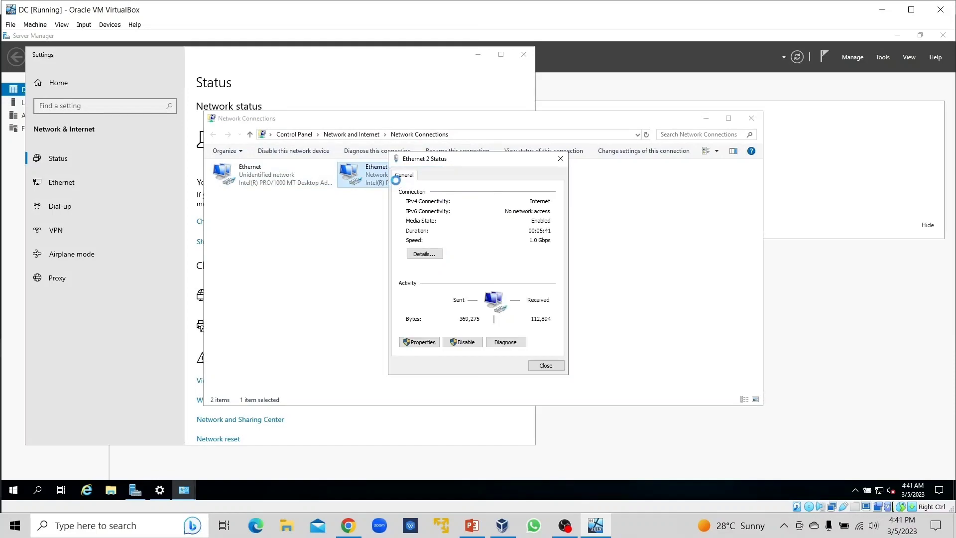
pyautogui.click(432, 254)
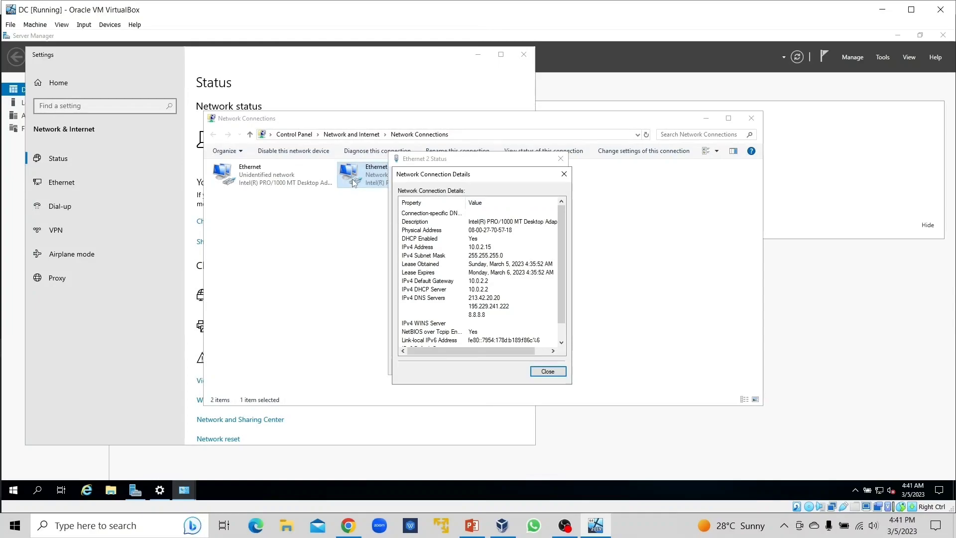
pyautogui.click(548, 372)
pyautogui.click(561, 158)
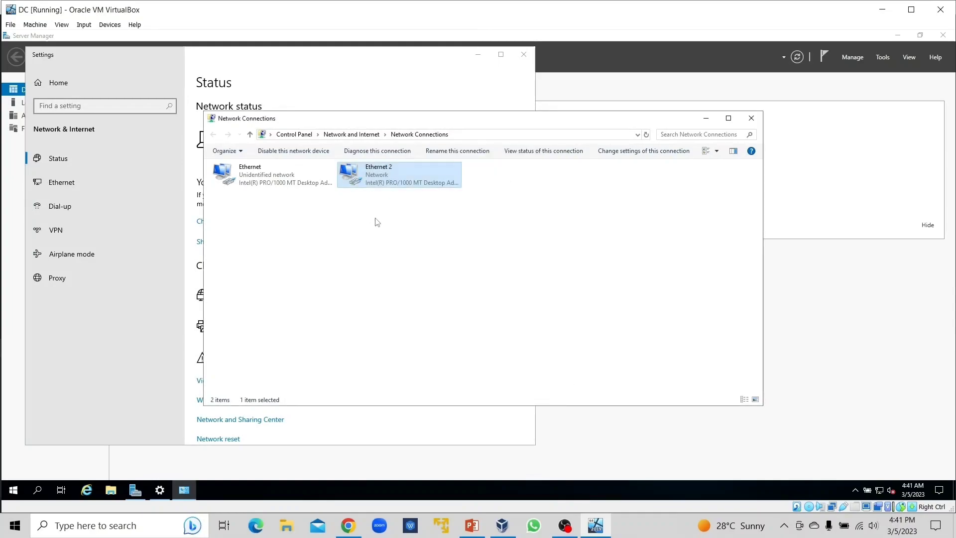
# Rename the Ethernet 2 adapter as INTERNET.
pyautogui.click(372, 224)
pyautogui.rightClick(393, 181)
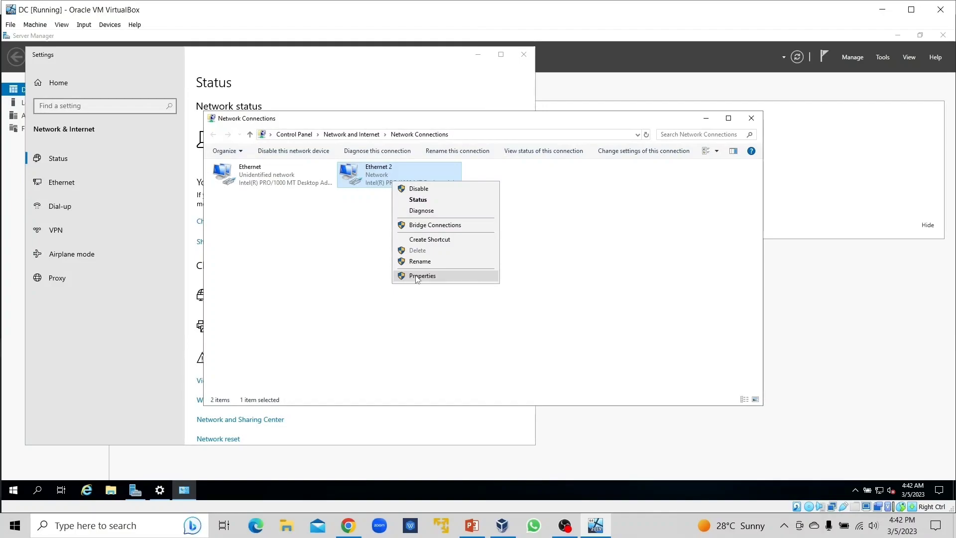
pyautogui.click(369, 260)
pyautogui.rightClick(392, 167)
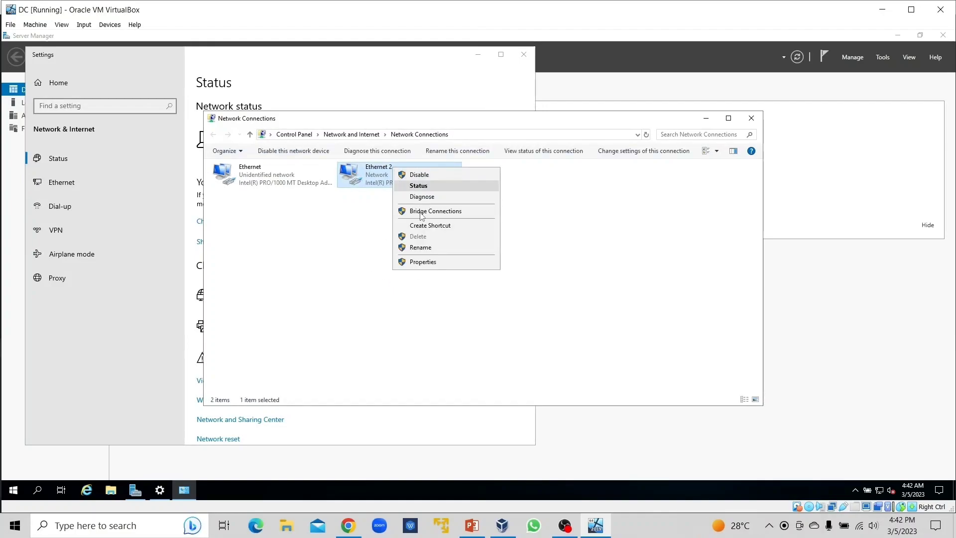
pyautogui.click(423, 248)
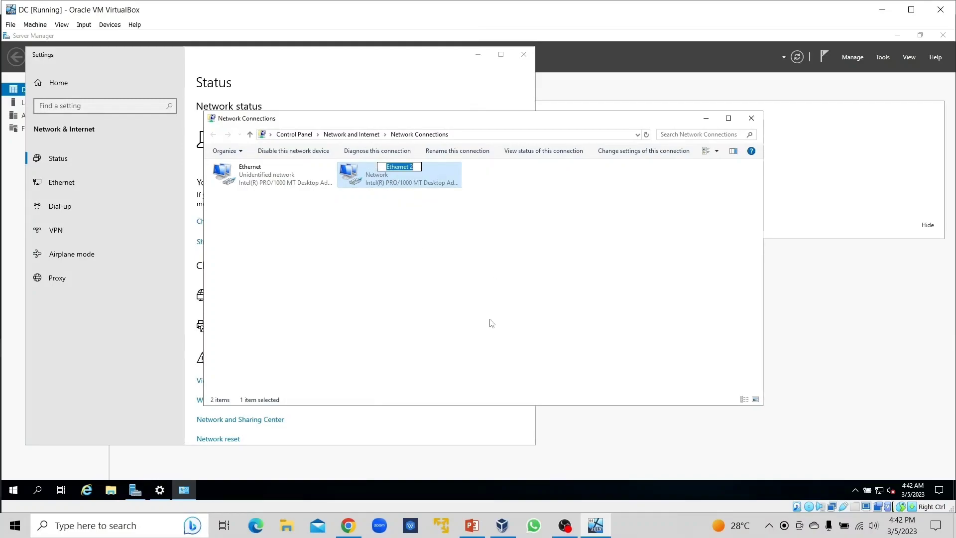
pyautogui.write('INTERNET')
# Rename the Ethernet adapter as INTERNAL.
pyautogui.rightClick(280, 180)
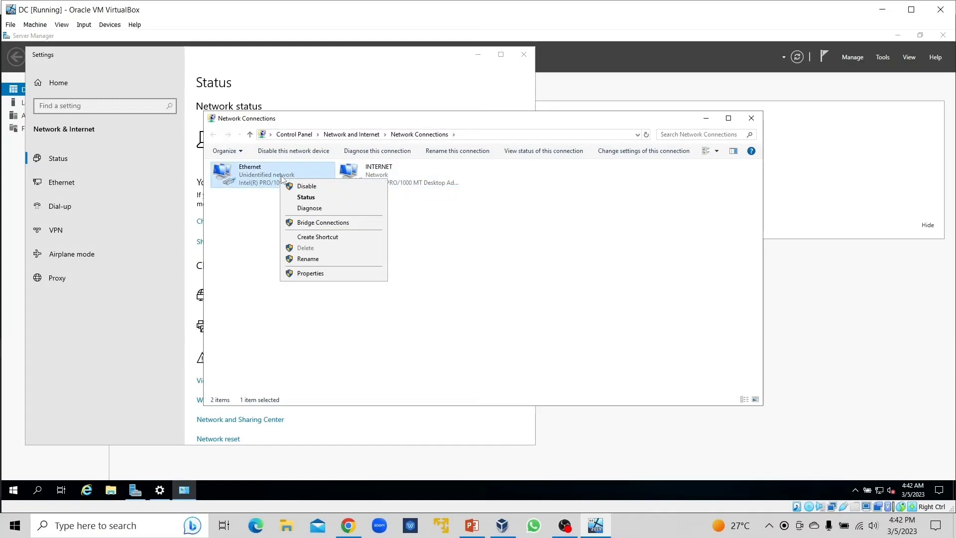
pyautogui.click(302, 259)
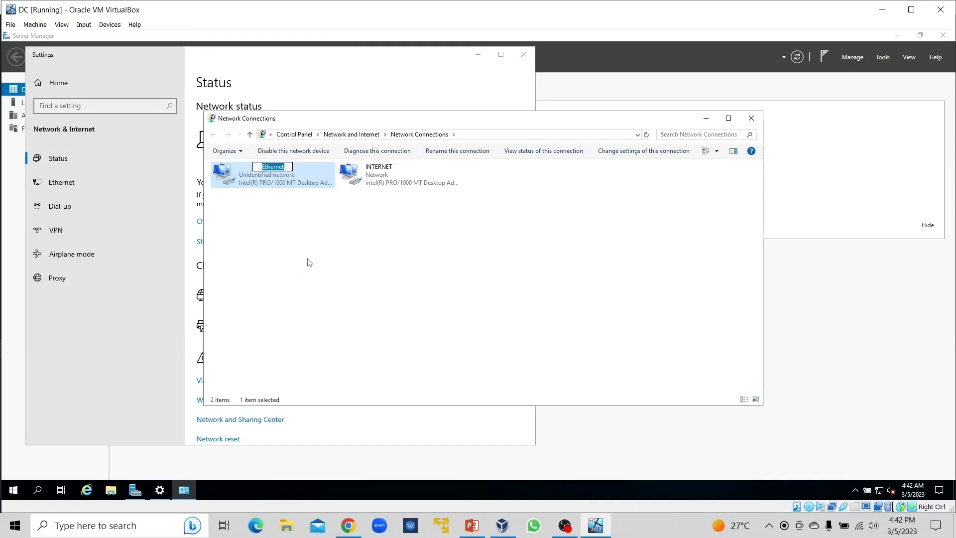
pyautogui.write('INTERNAL')
pyautogui.press('Return')
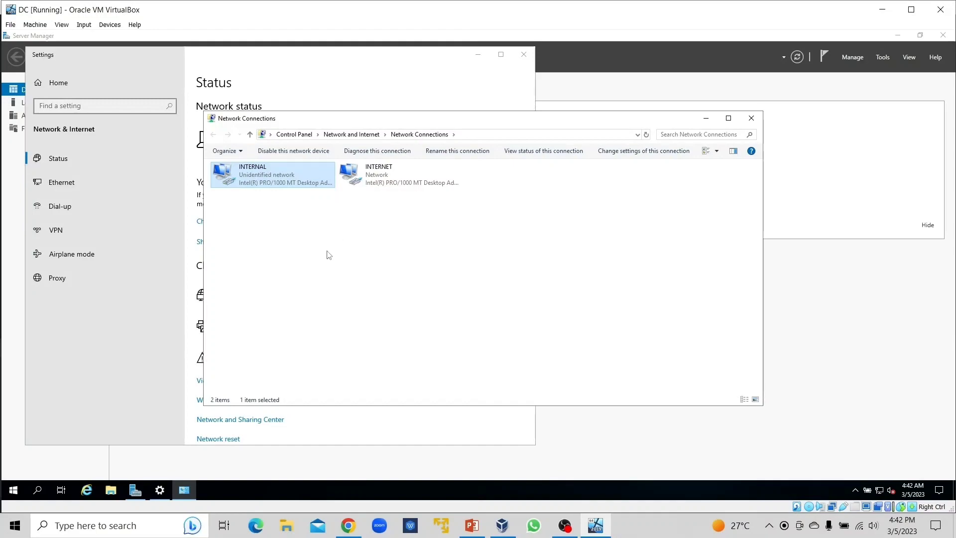
pyautogui.click(320, 238)
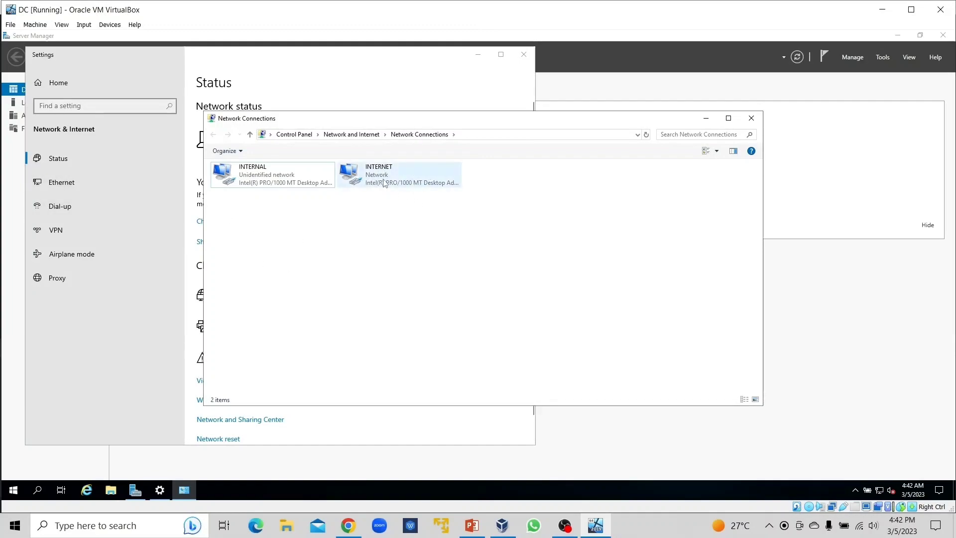
# Open the INTERNAL adapter's Internet Protocol Version 4 properties and switch from automatic to manually specified IP addressing.
pyautogui.click(260, 183)
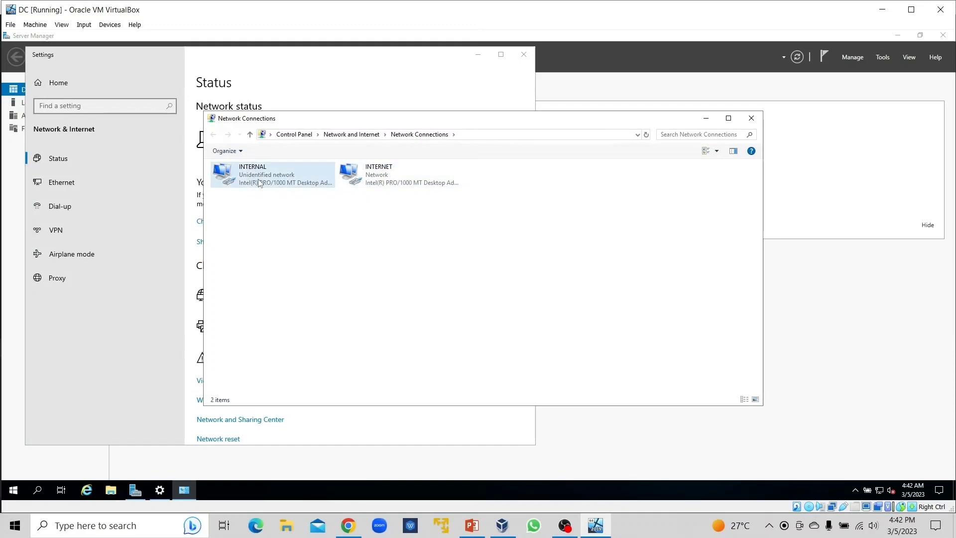
pyautogui.rightClick(259, 178)
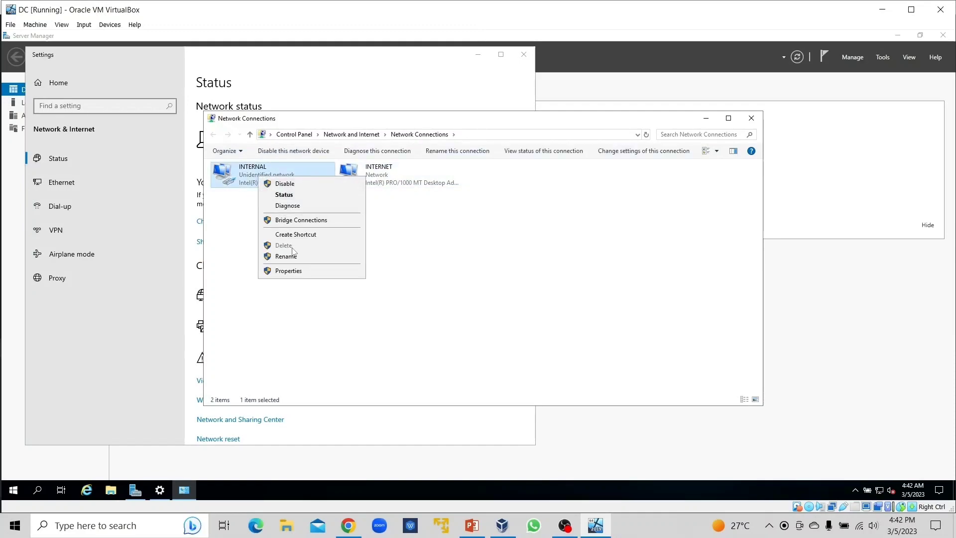
pyautogui.click(294, 276)
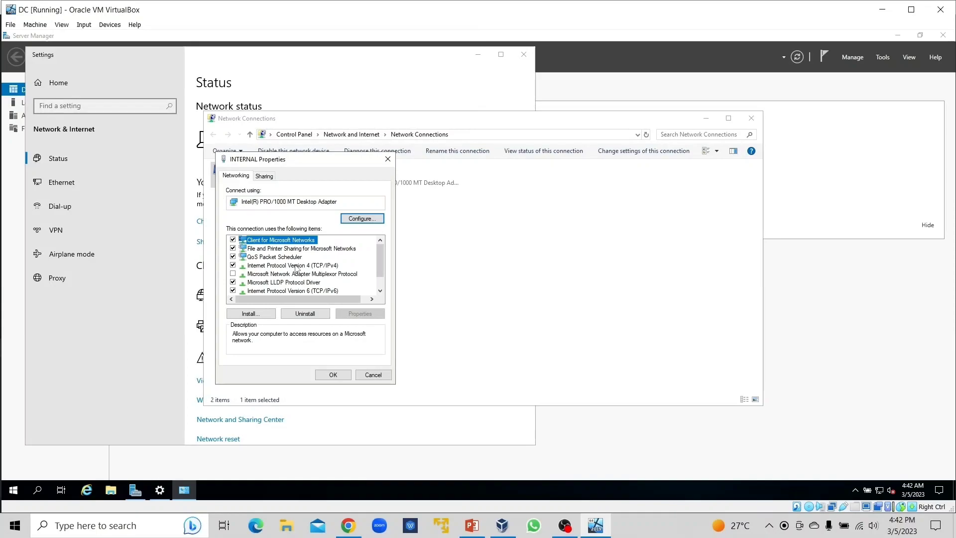
pyautogui.click(296, 266)
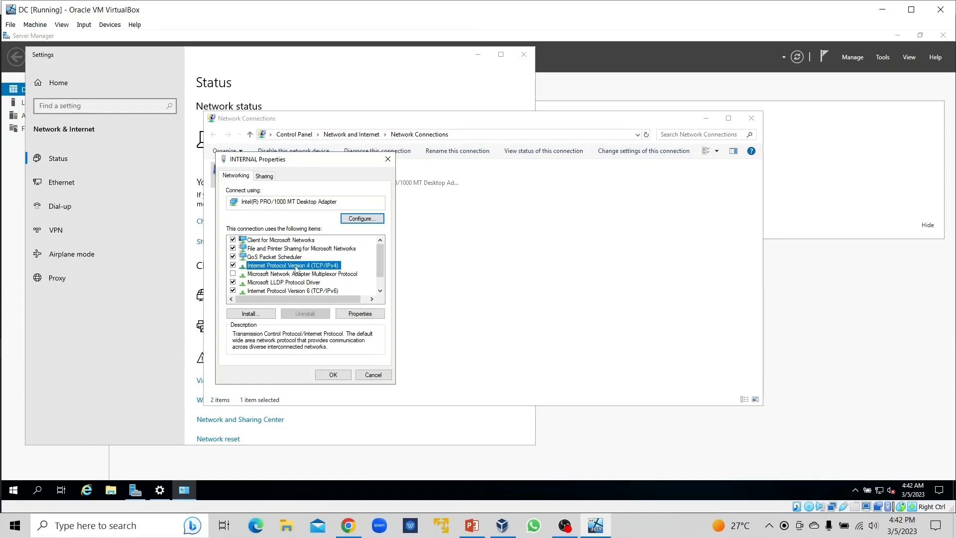
pyautogui.doubleClick(295, 267)
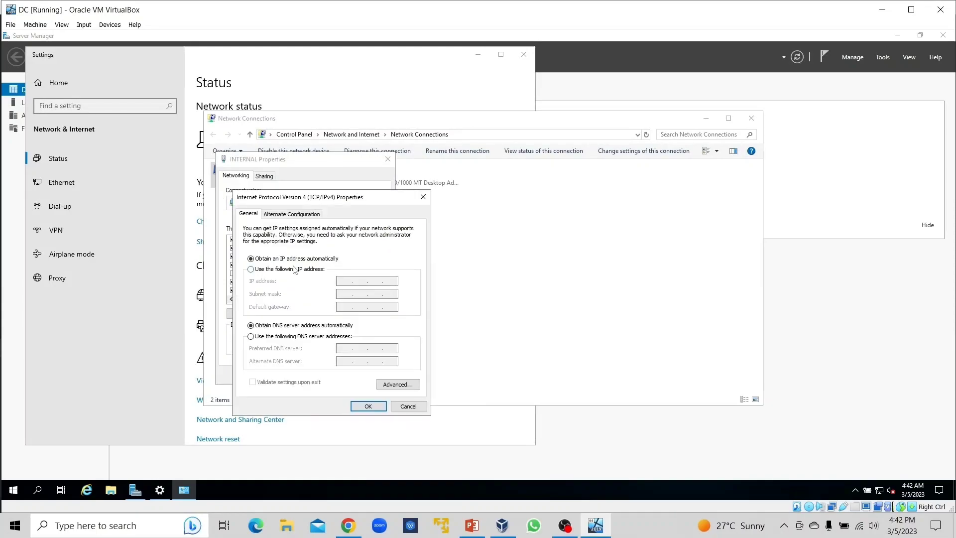
pyautogui.click(251, 270)
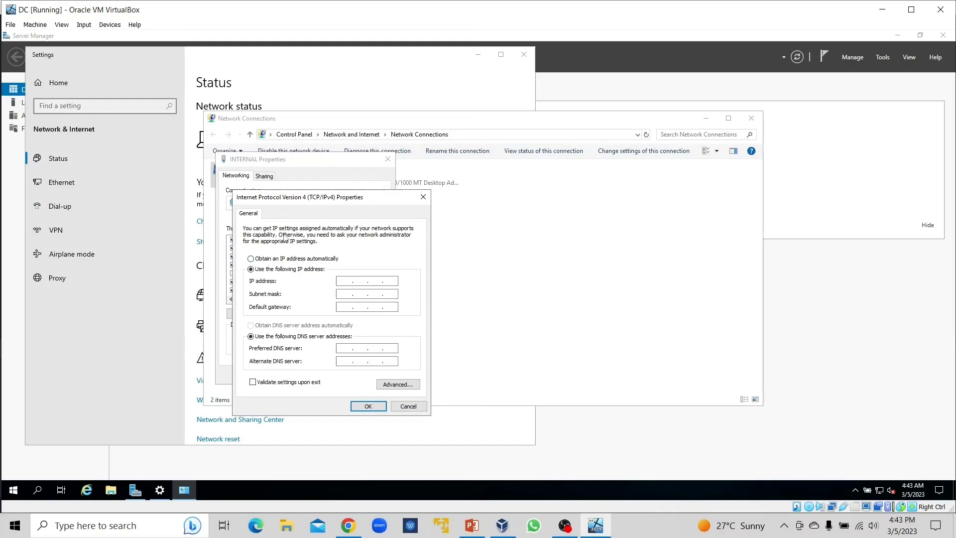
# Check the addresses in the PowerPoint network diagram, return to the DC virtual machine, and set IP address 172.16.0.1 with subnet mask 255.255.255.0.
pyautogui.click(466, 527)
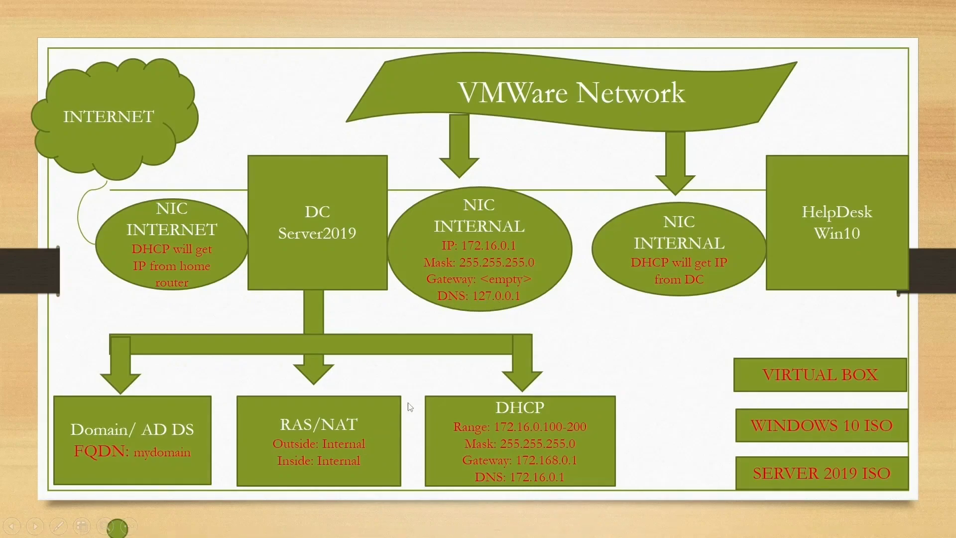
pyautogui.hotkey('alt', 'Tab')
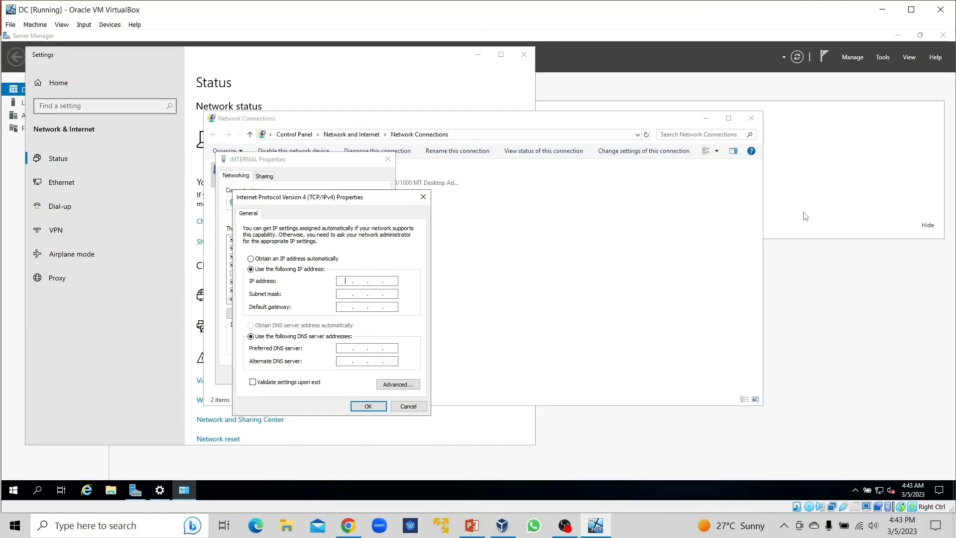
pyautogui.write('172.16.0.1')
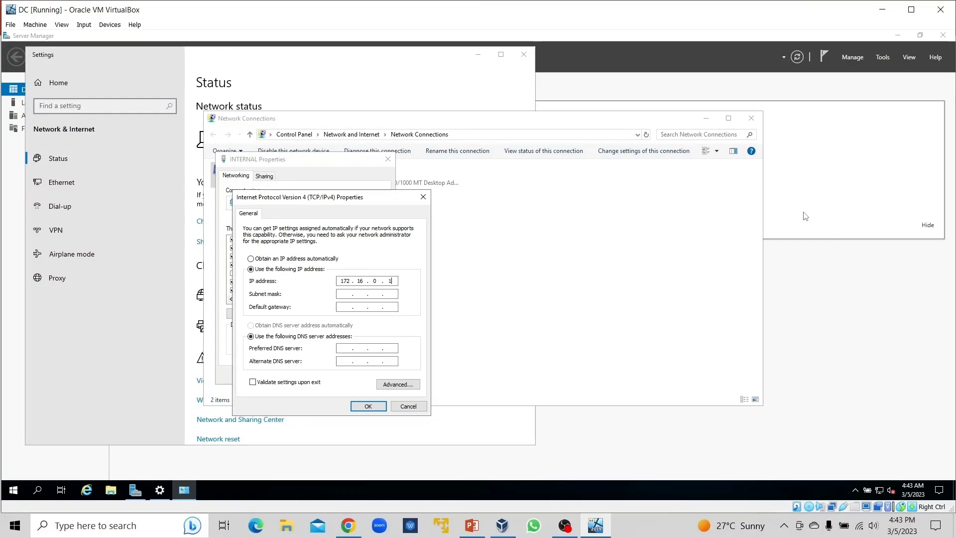
pyautogui.press('Tab')
pyautogui.write('2552552')
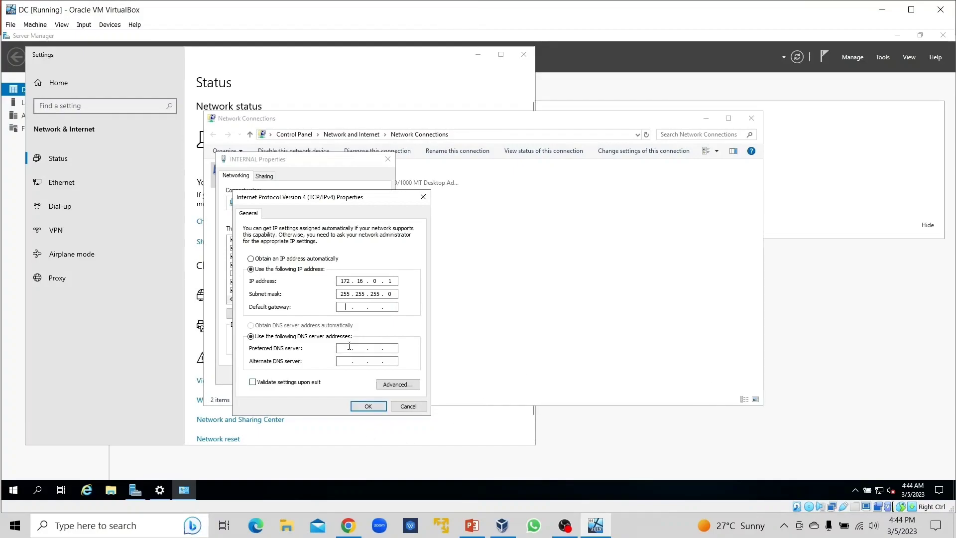
# Set the preferred DNS server to 127.0.0.1, apply the INTERNAL adapter's settings and close the Network Connections window.
pyautogui.write('127 . 0 . 0 . 1')
pyautogui.click(369, 407)
pyautogui.click(338, 377)
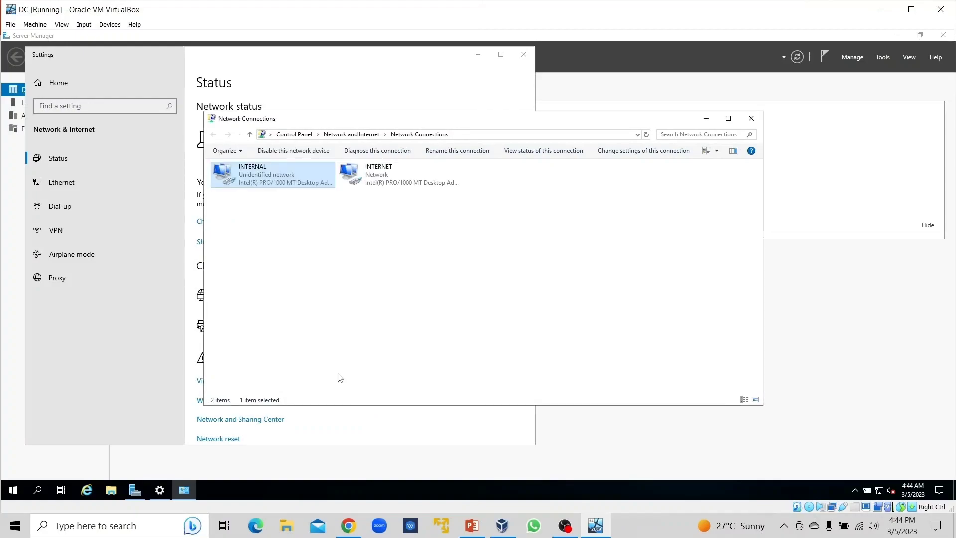
pyautogui.click(374, 319)
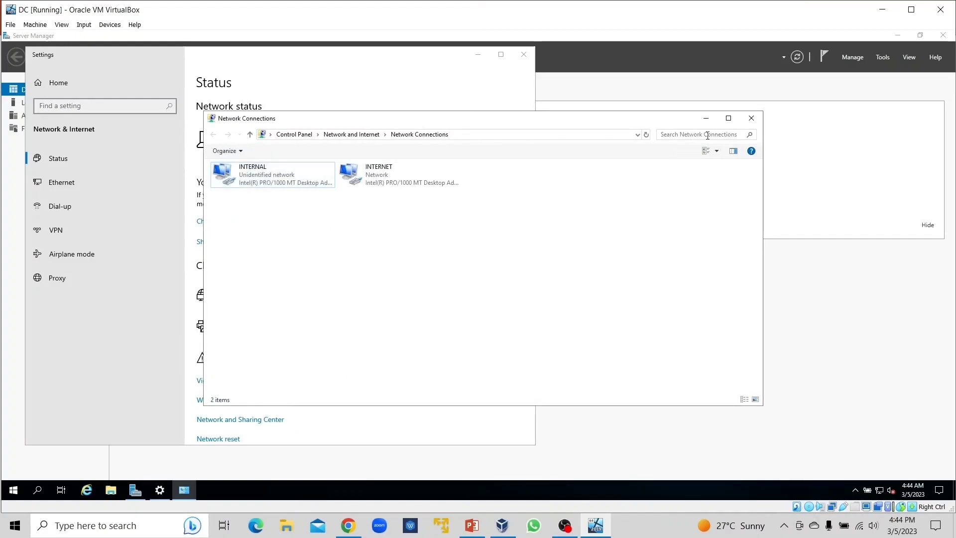
pyautogui.click(752, 118)
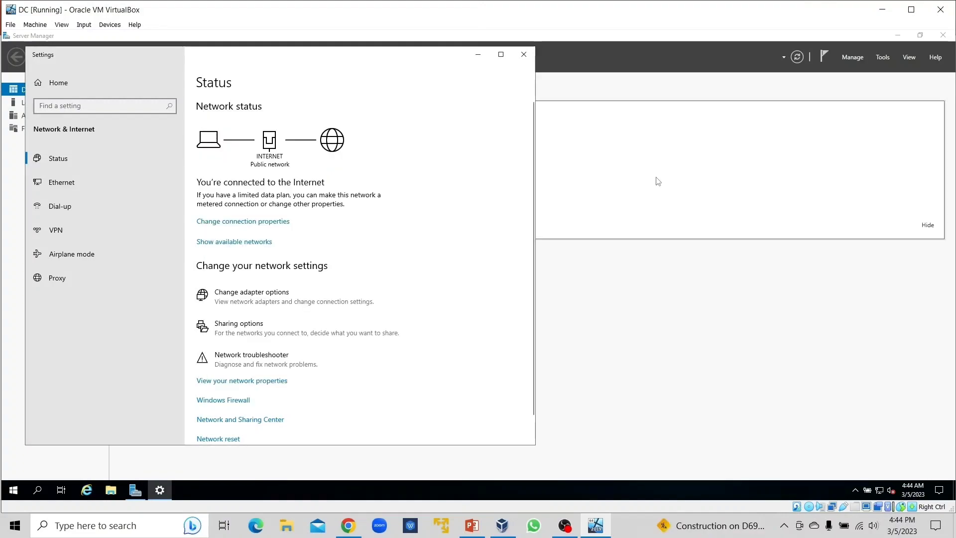